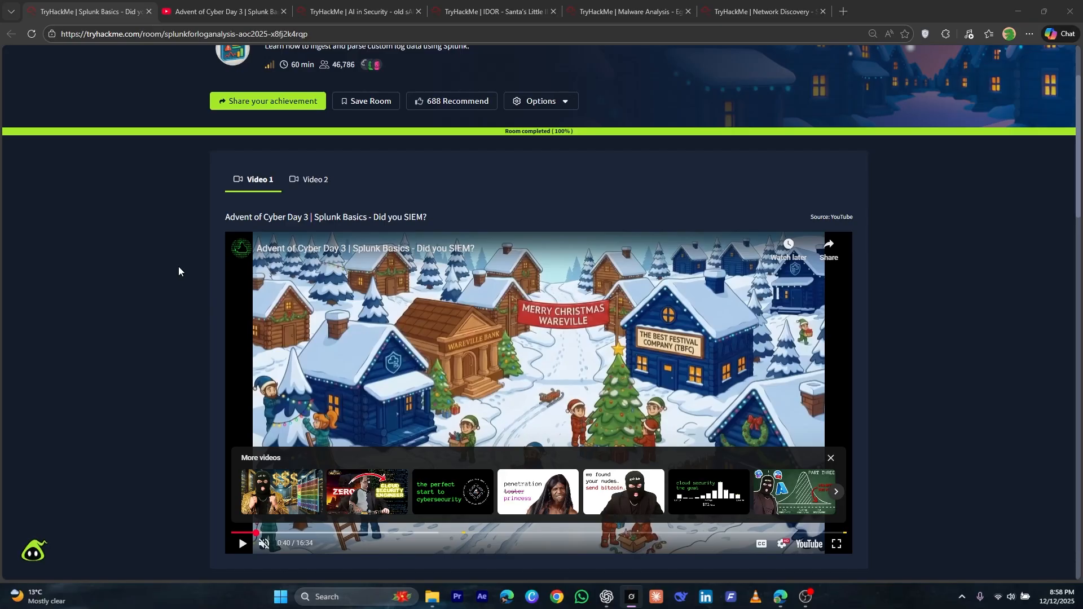
Step: Watch the Advent of Cyber Day 3 Splunk Basics introduction video in full screen
{"action": "left_click", "coordinate": [179, 267]}
{"action": "scroll", "coordinate": [178, 266], "scroll_direction": "up", "scroll_amount": 1}
{"action": "scroll", "coordinate": [178, 266], "scroll_direction": "down", "scroll_amount": 2}
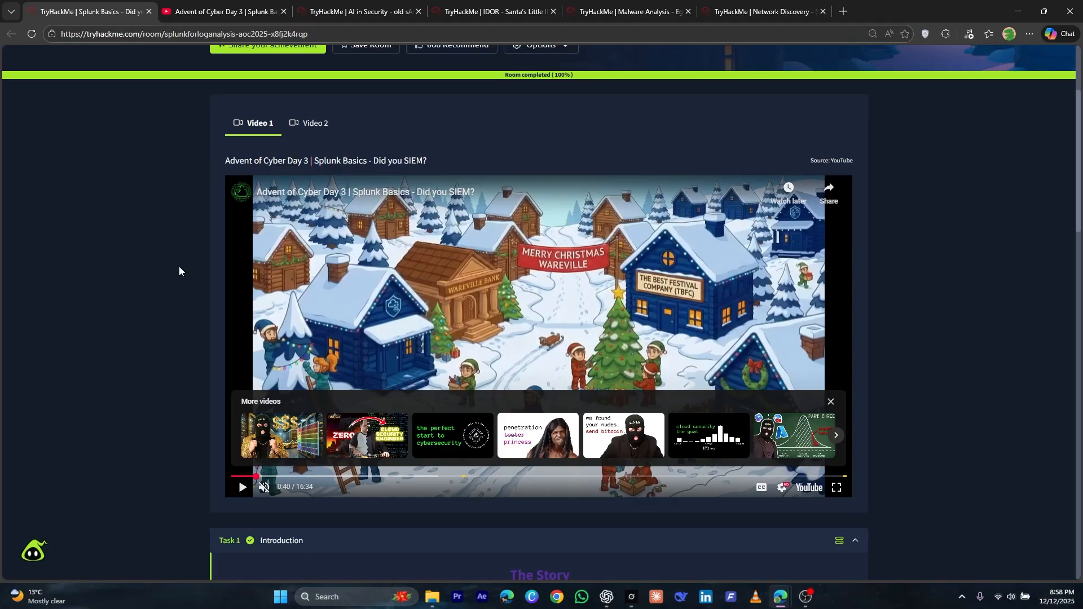
{"action": "left_click", "coordinate": [837, 488]}
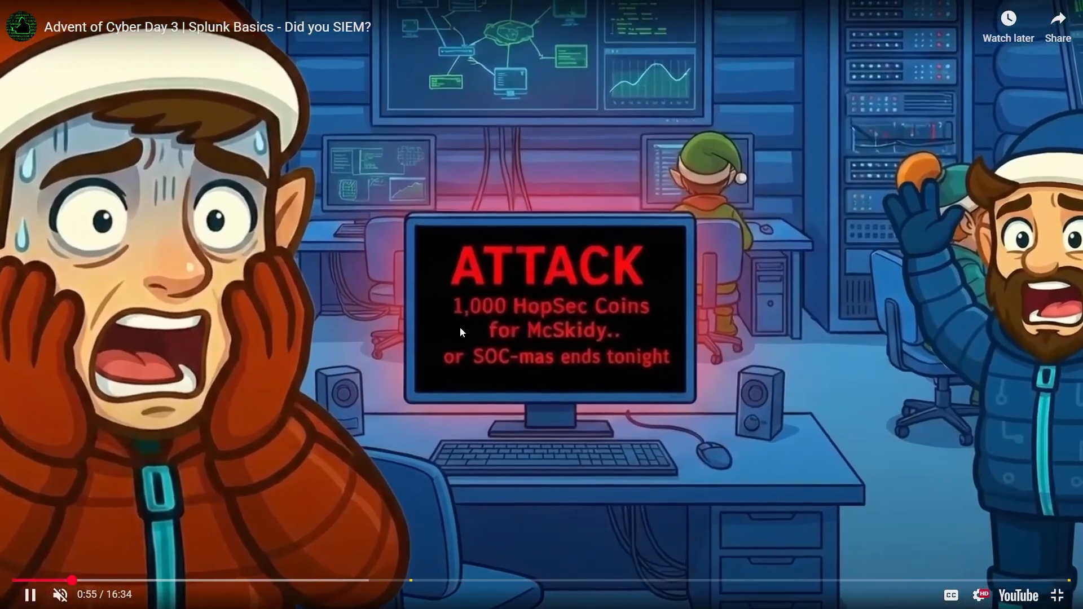
{"action": "left_click", "coordinate": [460, 320]}
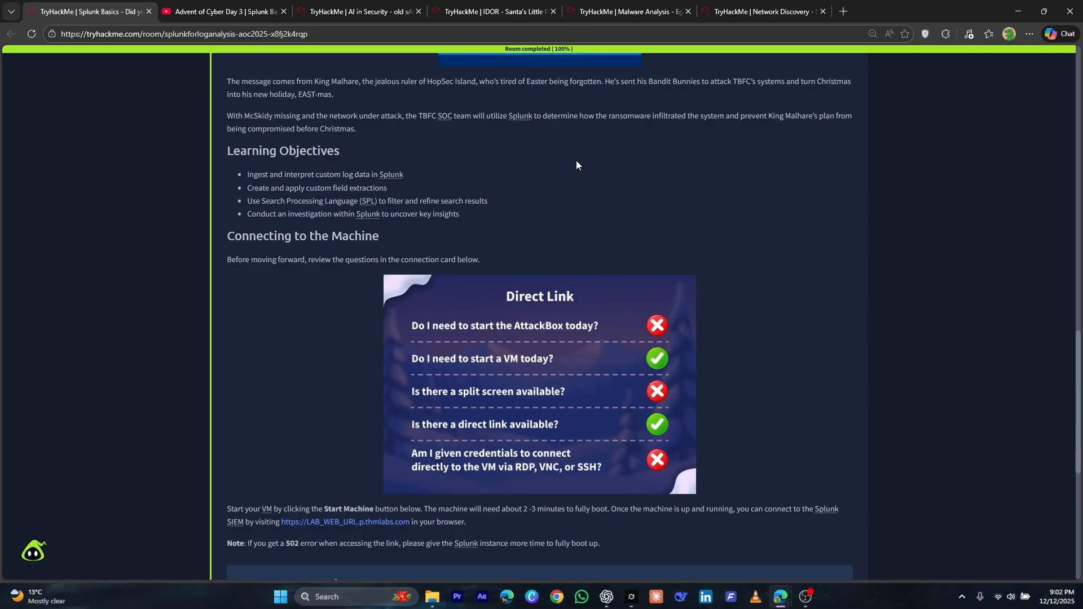
Step: Review the Task 1 story, learning objectives and connection card, and start the target machine
{"action": "scroll", "coordinate": [581, 172], "scroll_direction": "down", "scroll_amount": 3}
{"action": "scroll", "coordinate": [510, 225], "scroll_direction": "up", "scroll_amount": 9}
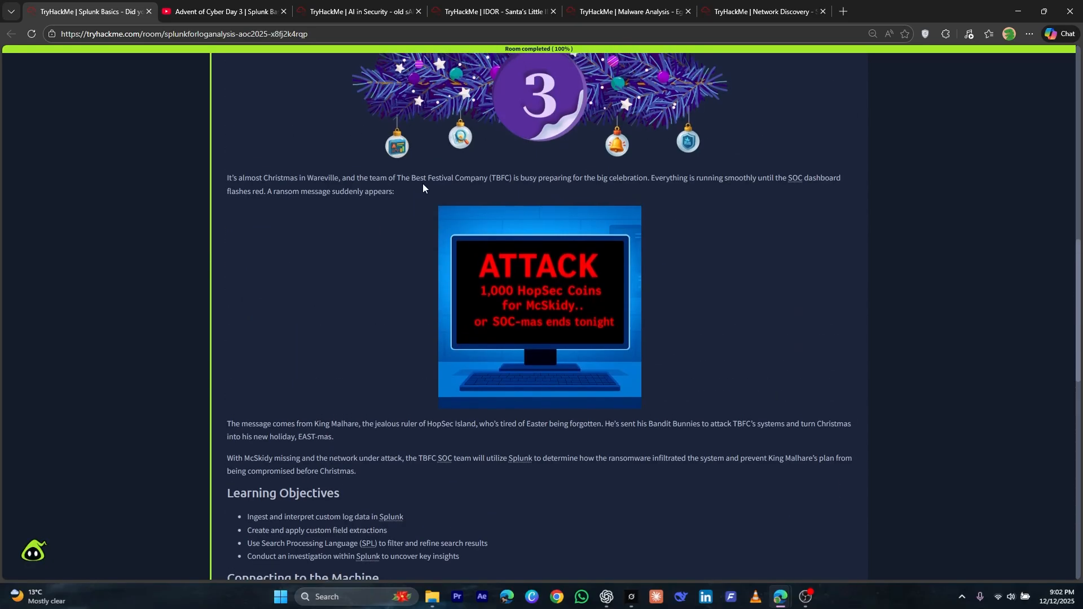
{"action": "scroll", "coordinate": [413, 179], "scroll_direction": "up", "scroll_amount": 10}
{"action": "scroll", "coordinate": [498, 354], "scroll_direction": "down", "scroll_amount": 15}
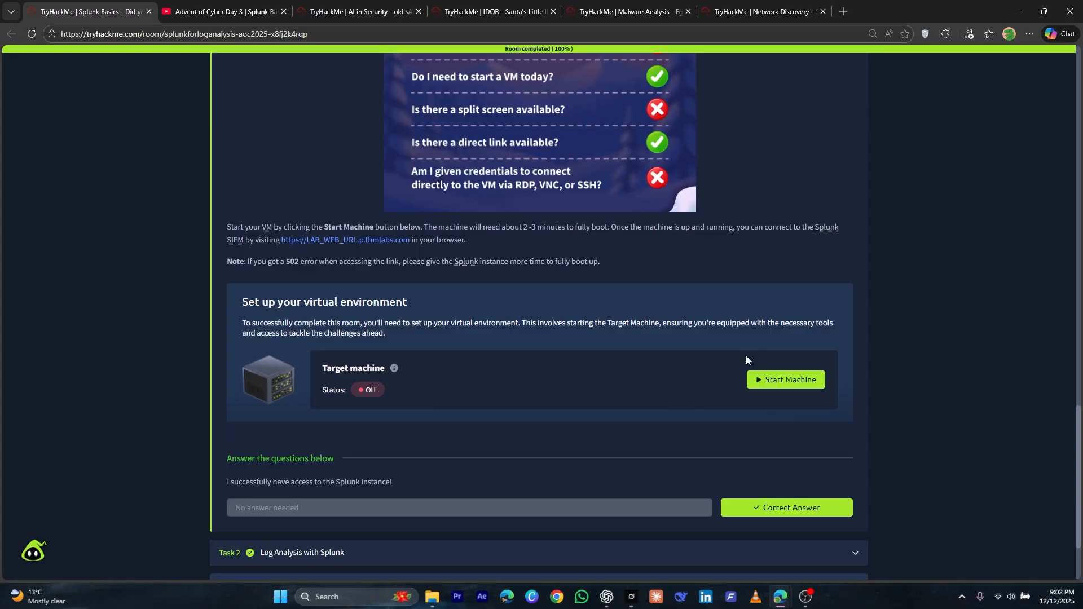
{"action": "left_click", "coordinate": [779, 381]}
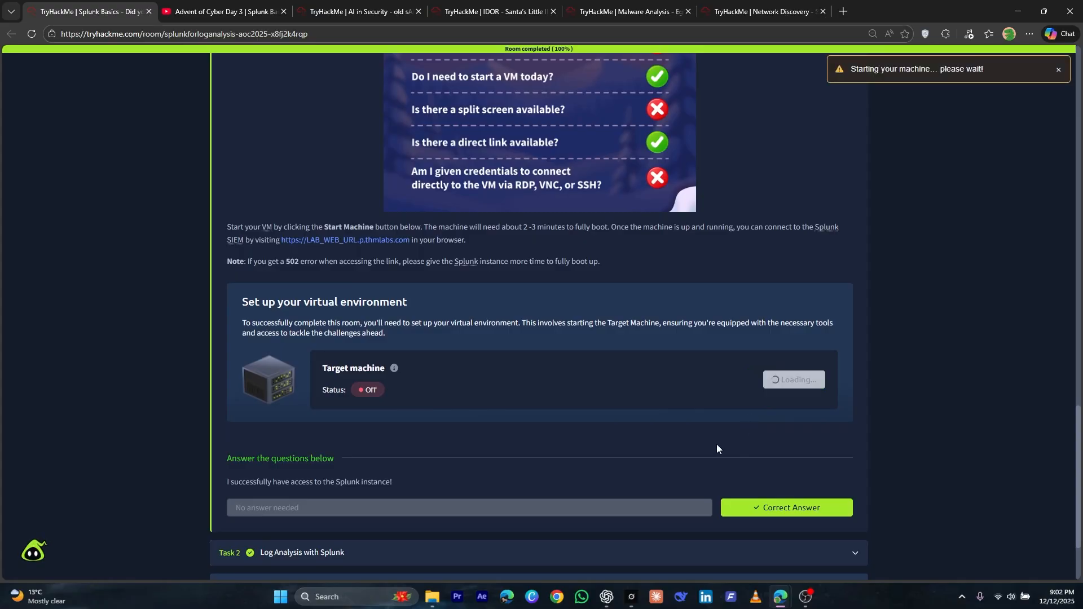
Step: Mark the Splunk instance access question as complete and expand Task 2, Log Analysis with Splunk
{"action": "scroll", "coordinate": [674, 415], "scroll_direction": "down", "scroll_amount": 1}
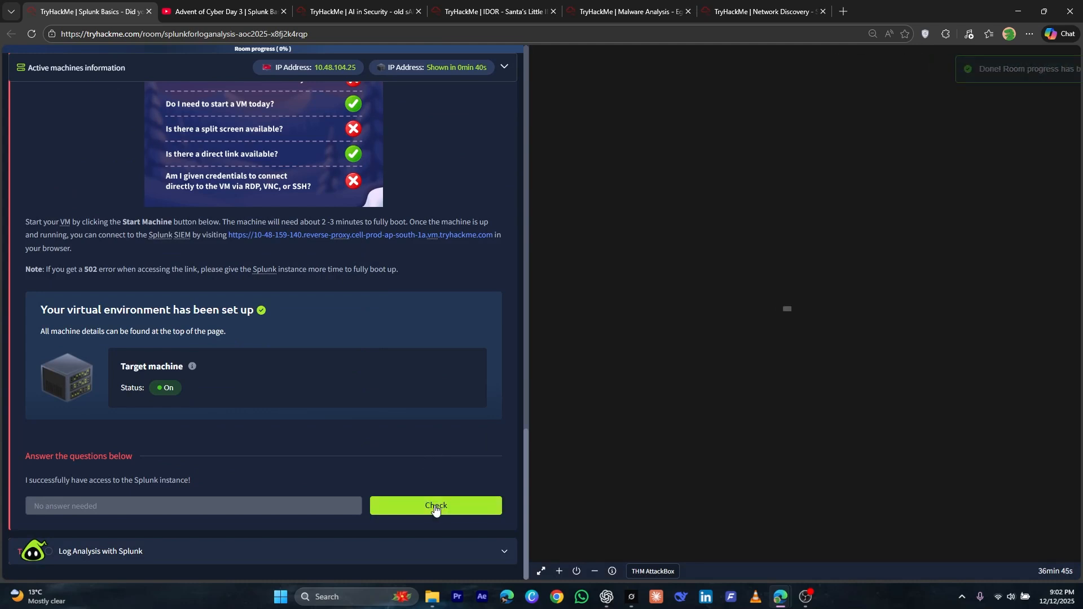
{"action": "left_click", "coordinate": [435, 508]}
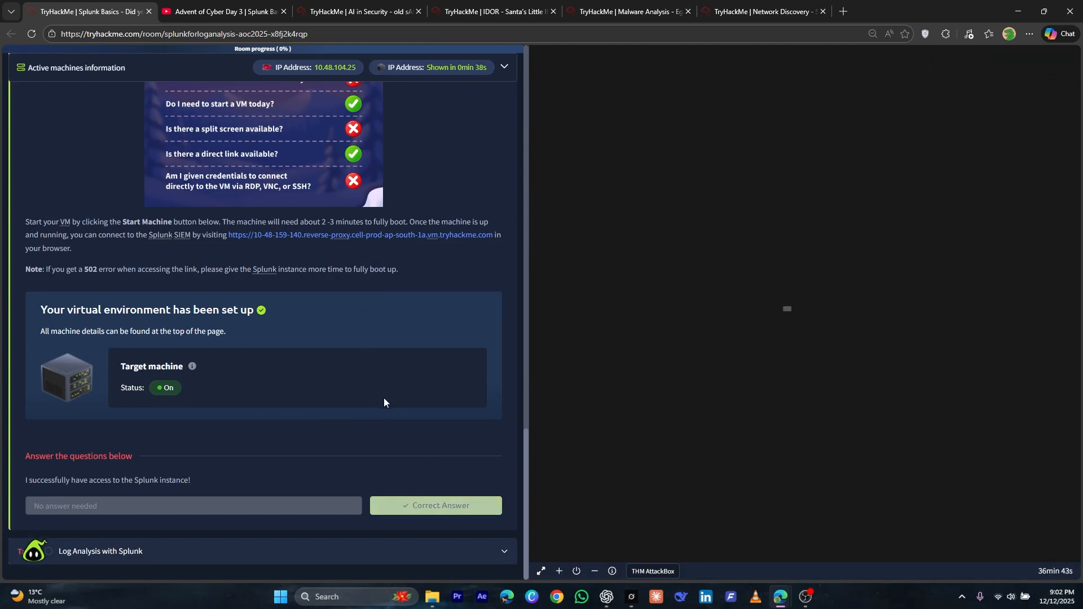
{"action": "left_click", "coordinate": [156, 553]}
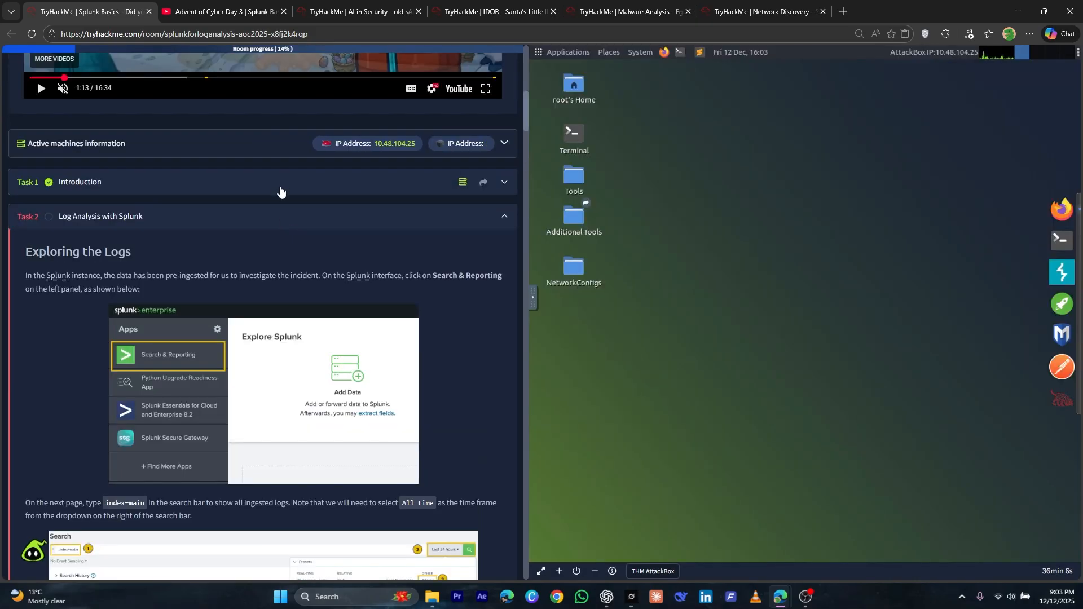
Step: Reopen Task 1 to consult the Splunk SIEM connection instructions and launch Firefox in the AttackBox
{"action": "left_click", "coordinate": [280, 190]}
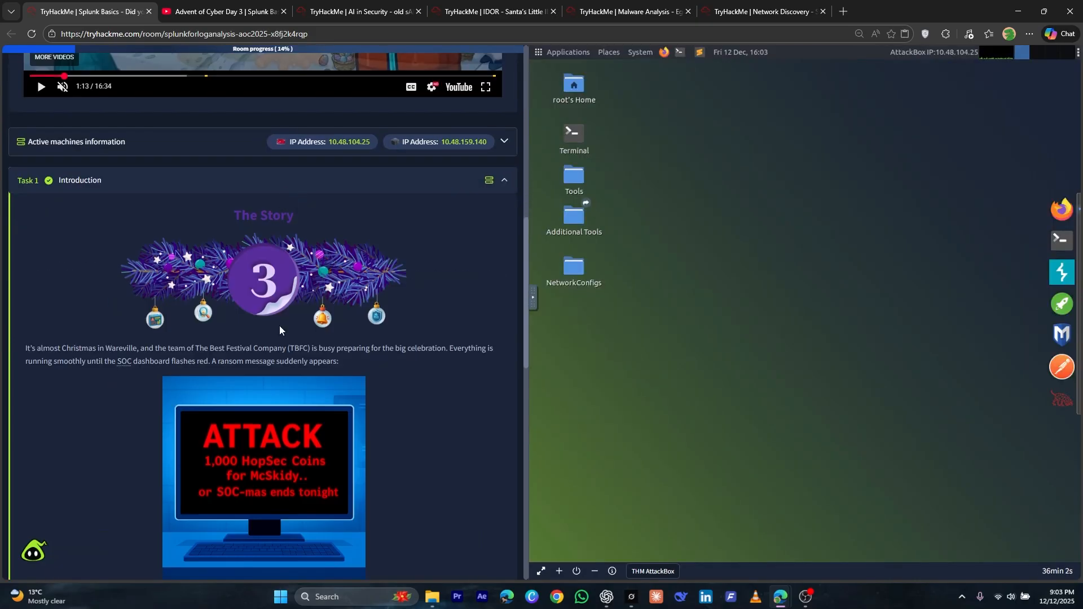
{"action": "scroll", "coordinate": [281, 316], "scroll_direction": "down", "scroll_amount": 10}
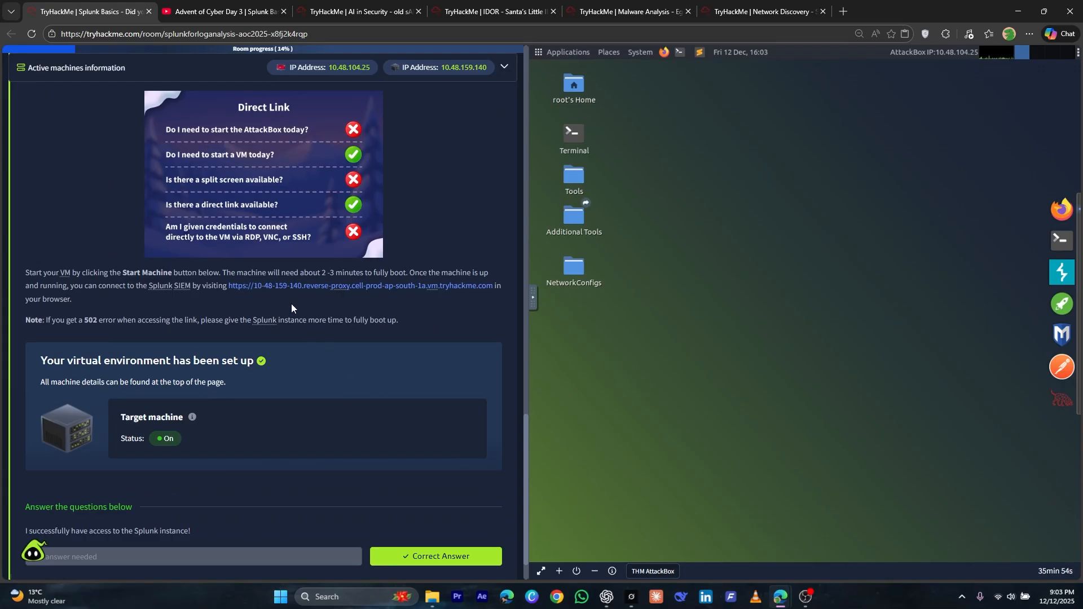
{"action": "scroll", "coordinate": [290, 304], "scroll_direction": "down", "scroll_amount": 1}
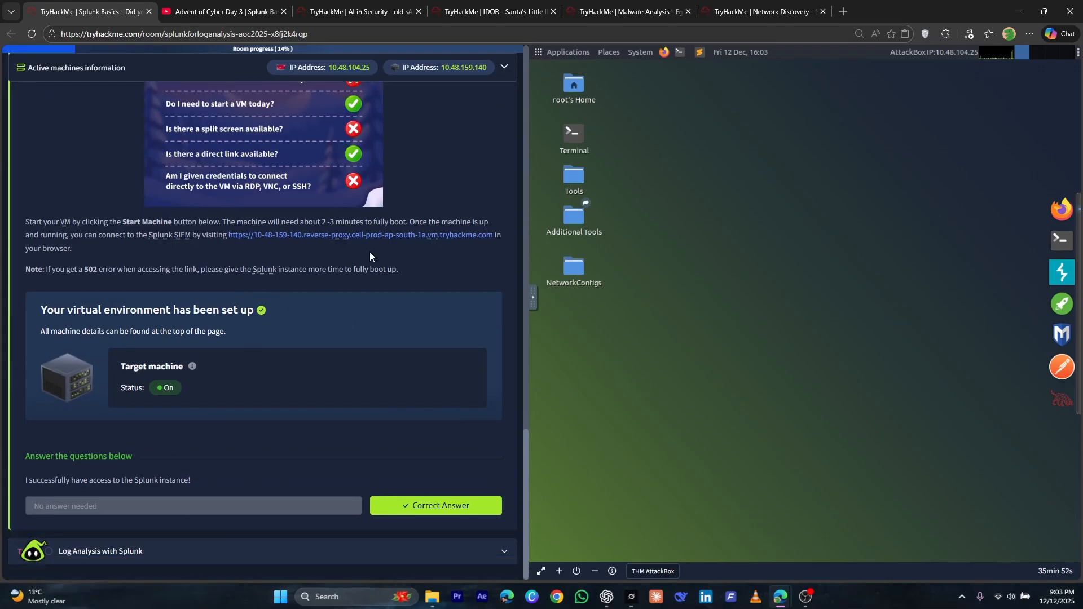
{"action": "left_click", "coordinate": [657, 51]}
{"action": "left_click", "coordinate": [757, 131]}
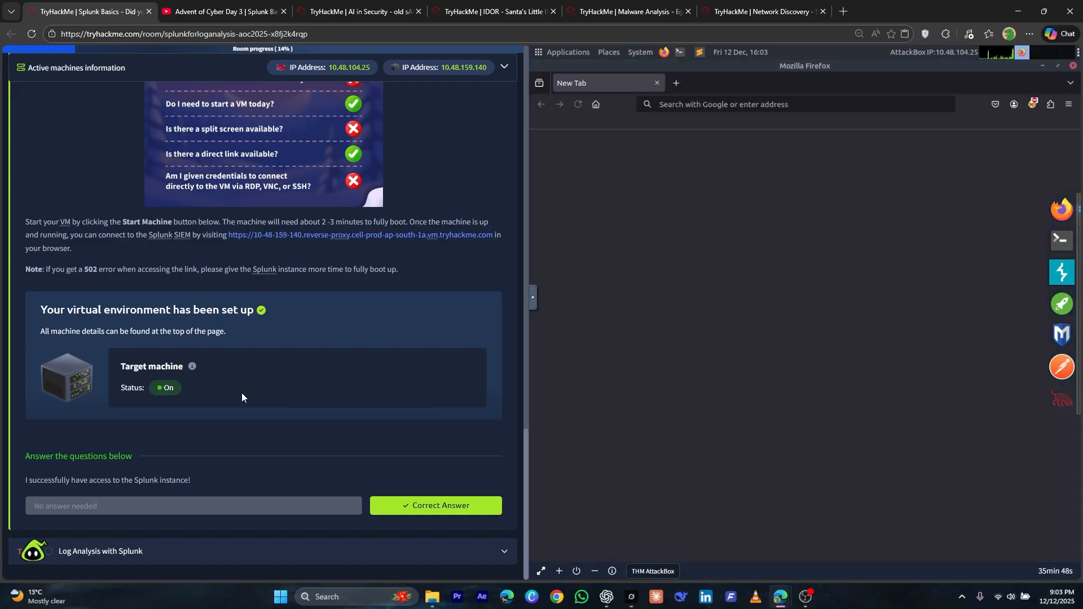
Step: Expand Task 2 and compare its Exploring the Logs instructions with the Splunk home page
{"action": "left_click", "coordinate": [189, 556]}
{"action": "scroll", "coordinate": [236, 493], "scroll_direction": "down", "scroll_amount": 1}
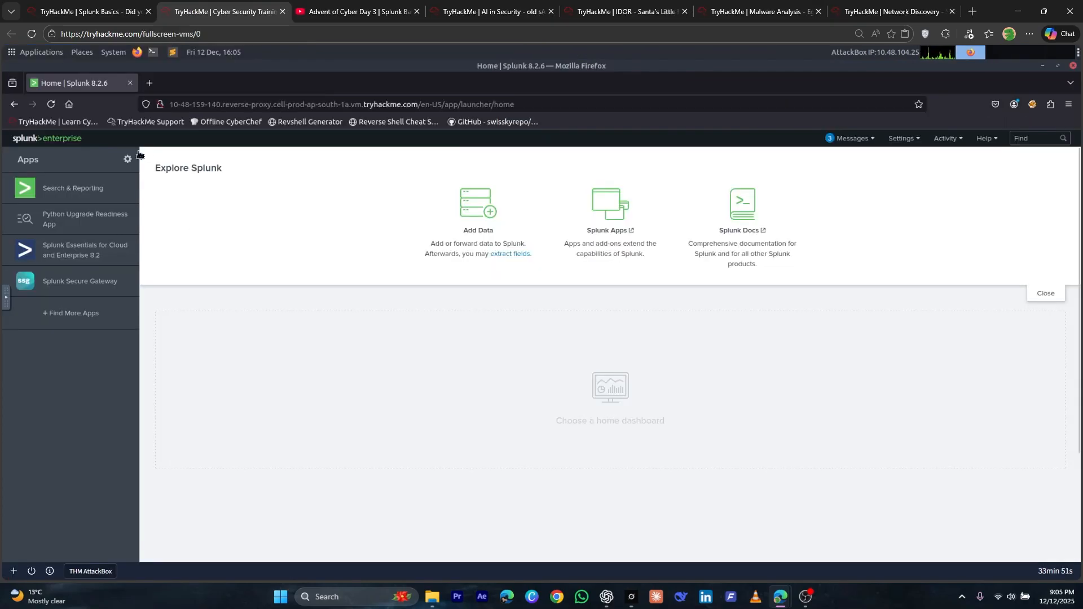
{"action": "left_click", "coordinate": [96, 4]}
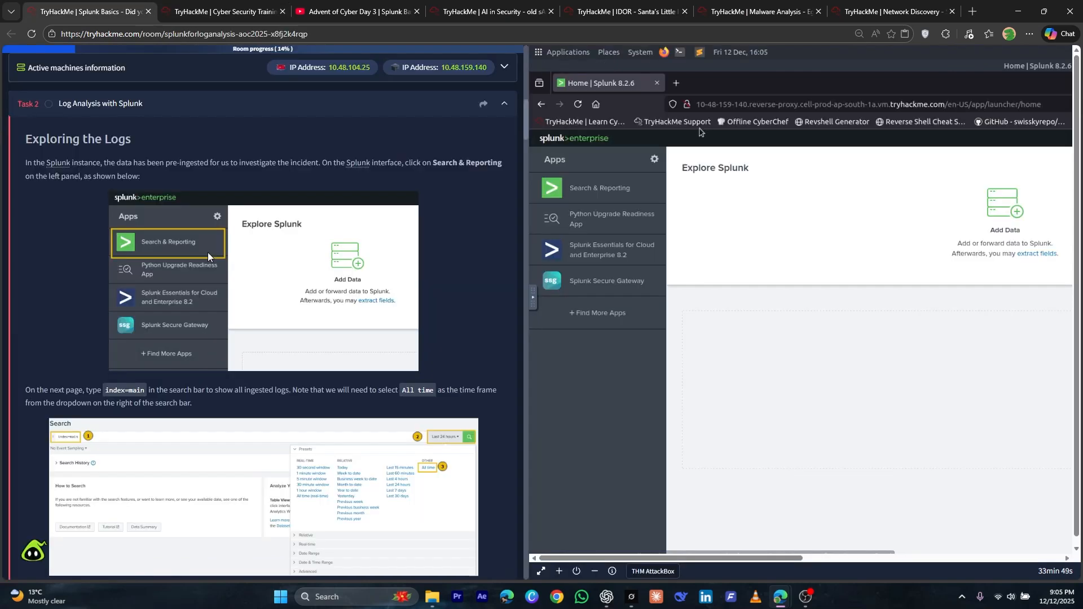
{"action": "scroll", "coordinate": [252, 326], "scroll_direction": "up", "scroll_amount": 4}
Step: Review the Splunk SIEM link in Task 1 against the full-screen AttackBox view
{"action": "left_click", "coordinate": [226, 333]}
{"action": "left_click", "coordinate": [104, 522]}
{"action": "scroll", "coordinate": [230, 280], "scroll_direction": "down", "scroll_amount": 15}
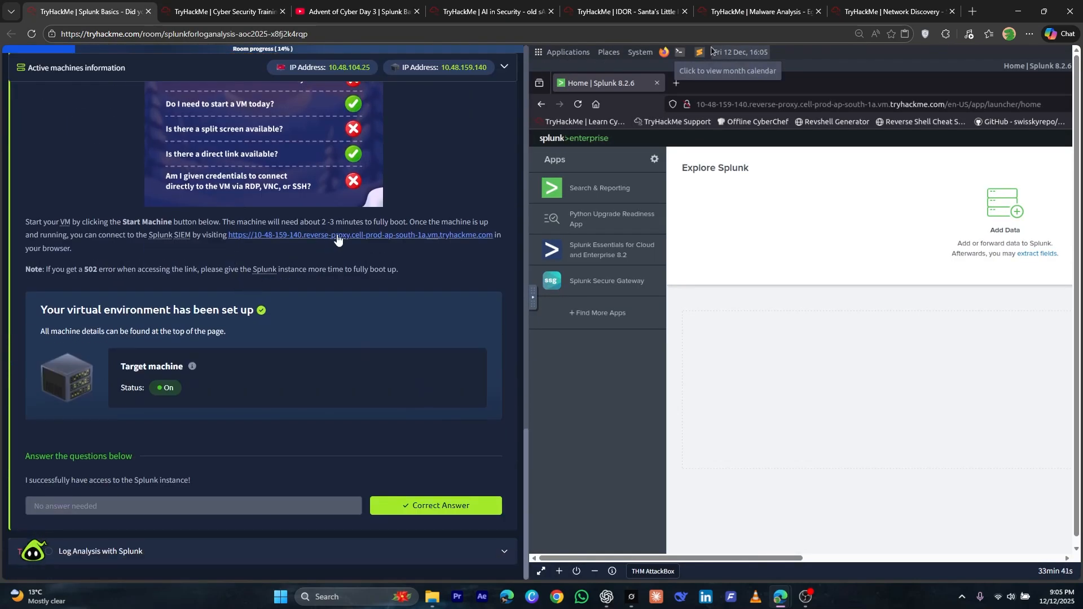
{"action": "left_click", "coordinate": [224, 11]}
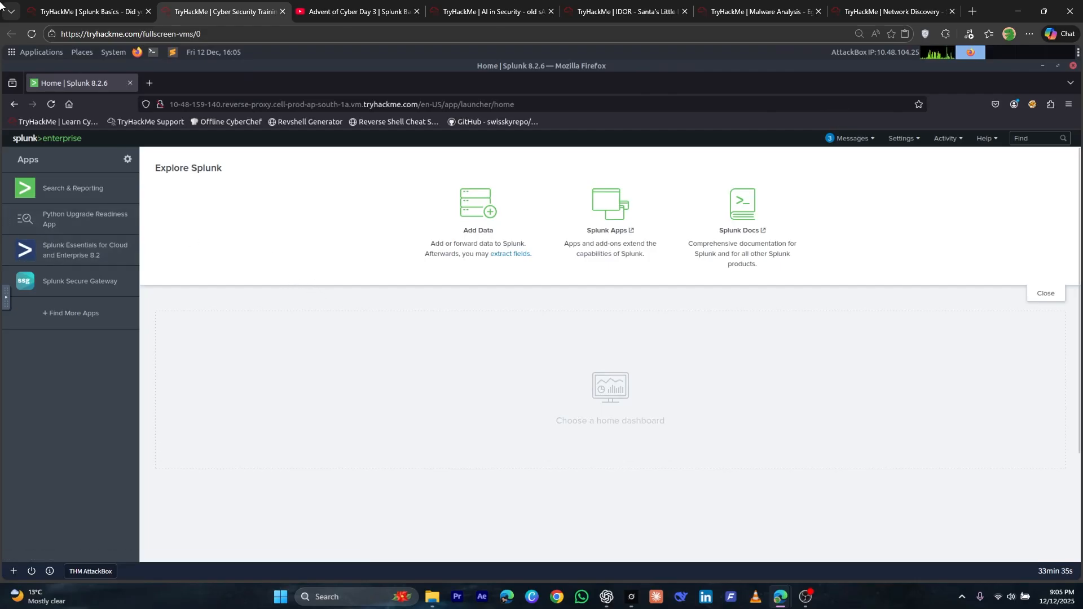
{"action": "left_click", "coordinate": [96, 4]}
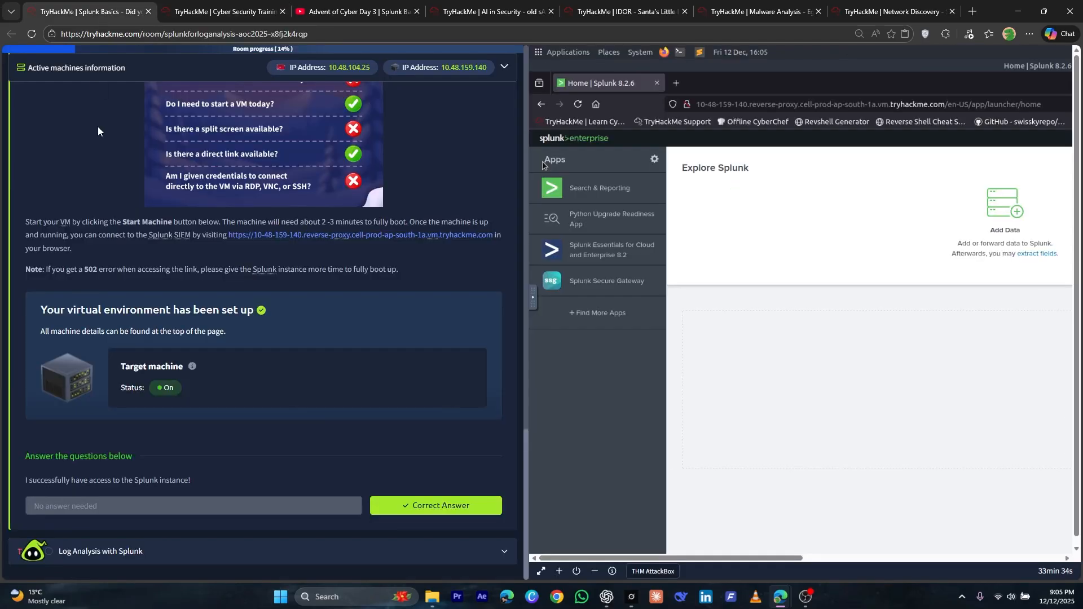
Step: Expand the Task 2 instructions and open Splunk's Search & Reporting app in the full-screen AttackBox
{"action": "left_click", "coordinate": [148, 558]}
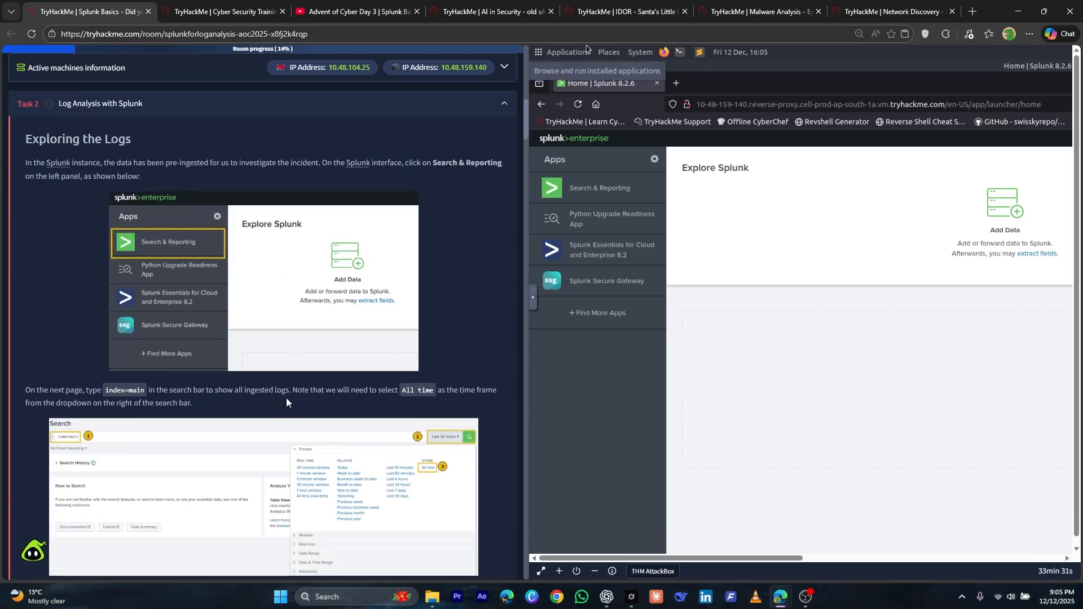
{"action": "left_click", "coordinate": [224, 11]}
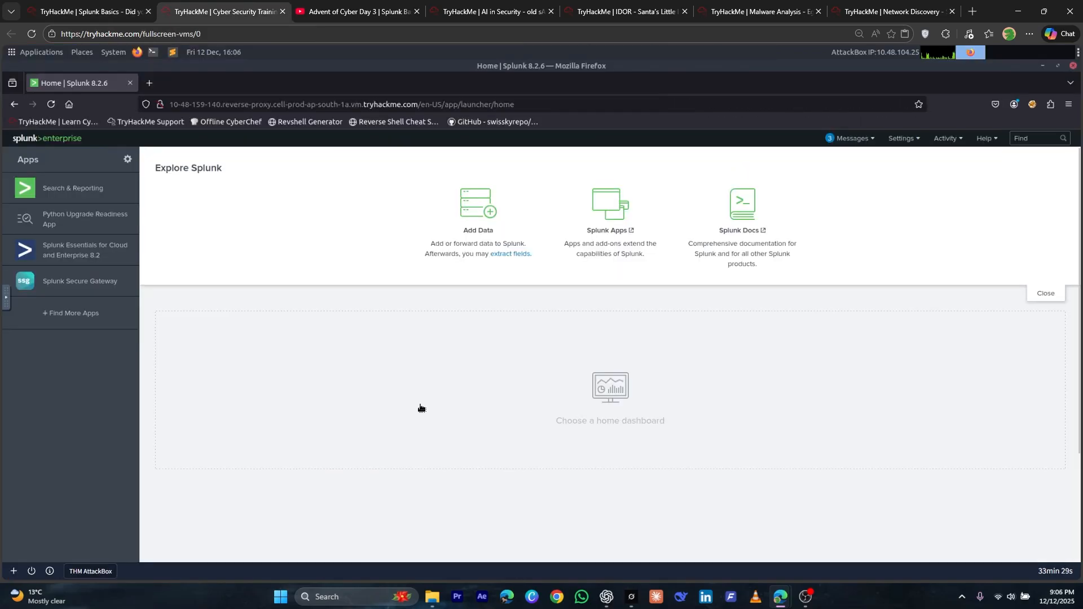
{"action": "left_click", "coordinate": [55, 190]}
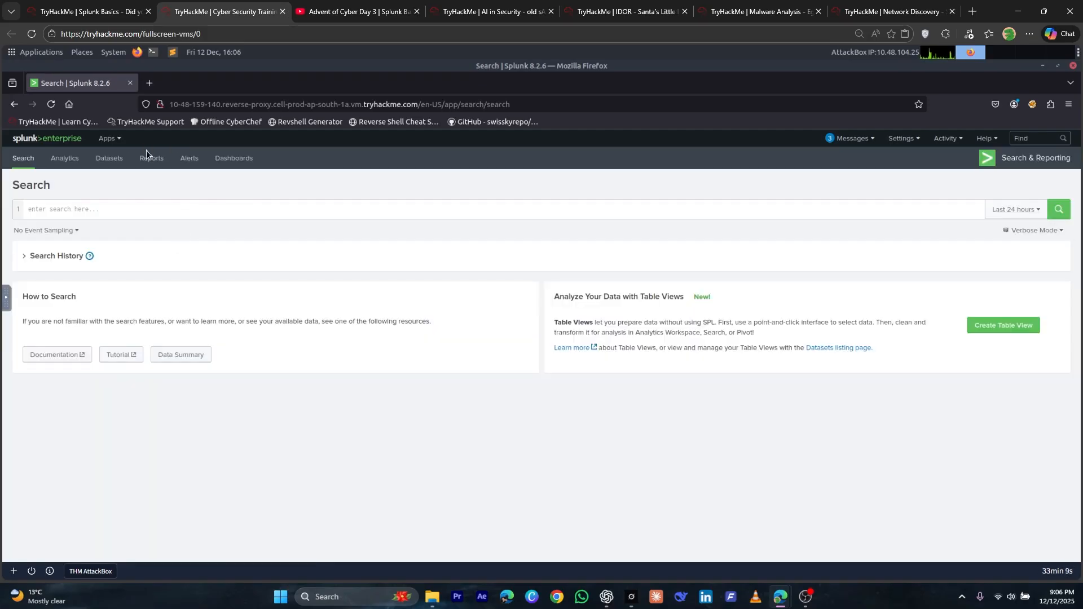
Step: Run the Splunk search index=main with the time range set to All time
{"action": "left_click", "coordinate": [62, 209]}
{"action": "type", "text": "index=main"}
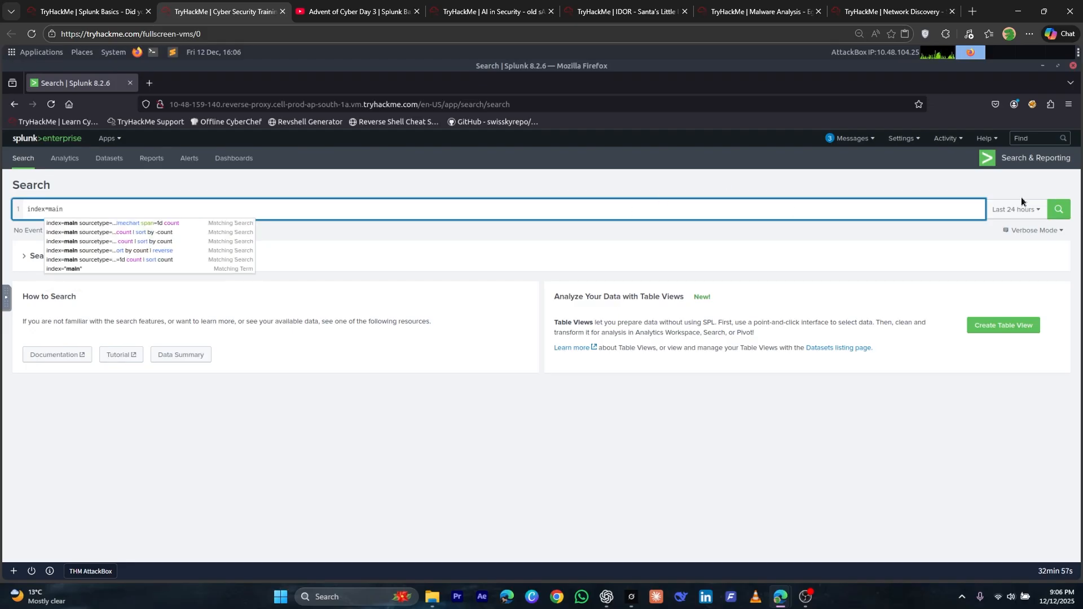
{"action": "left_click", "coordinate": [1026, 214]}
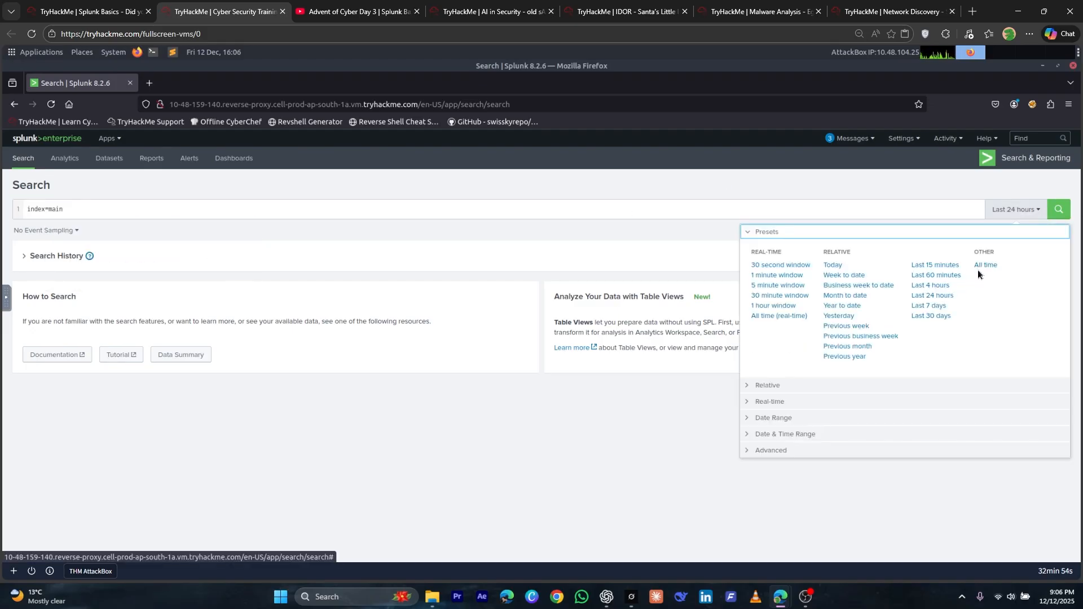
{"action": "left_click", "coordinate": [980, 266]}
{"action": "left_click", "coordinate": [1059, 211]}
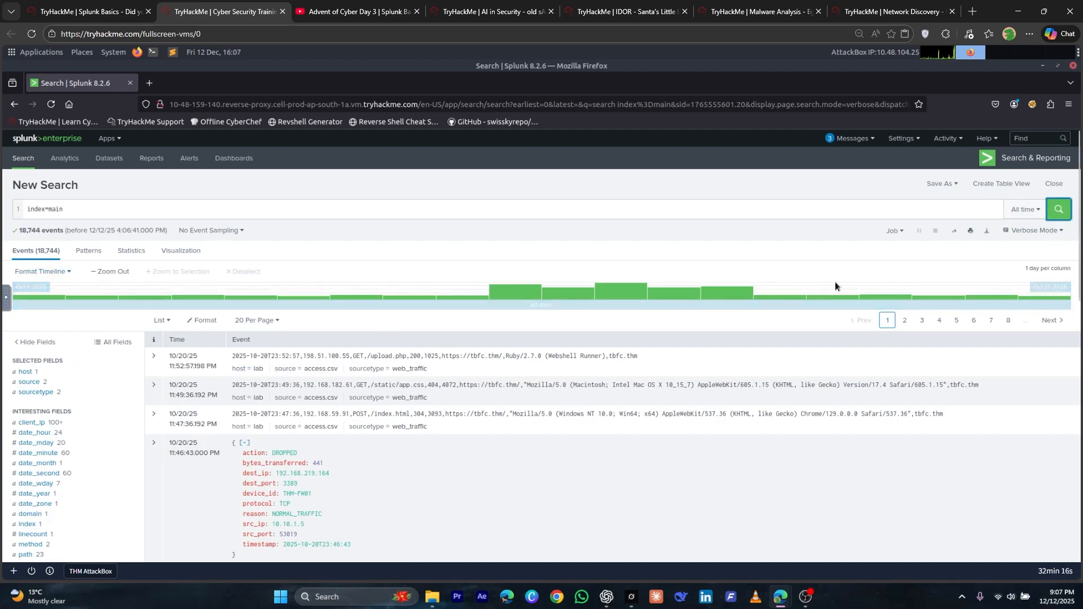
Step: Inspect the sourcetype field of the results and run the search index=main sourcetype=webtraffic
{"action": "scroll", "coordinate": [649, 424], "scroll_direction": "down", "scroll_amount": 2}
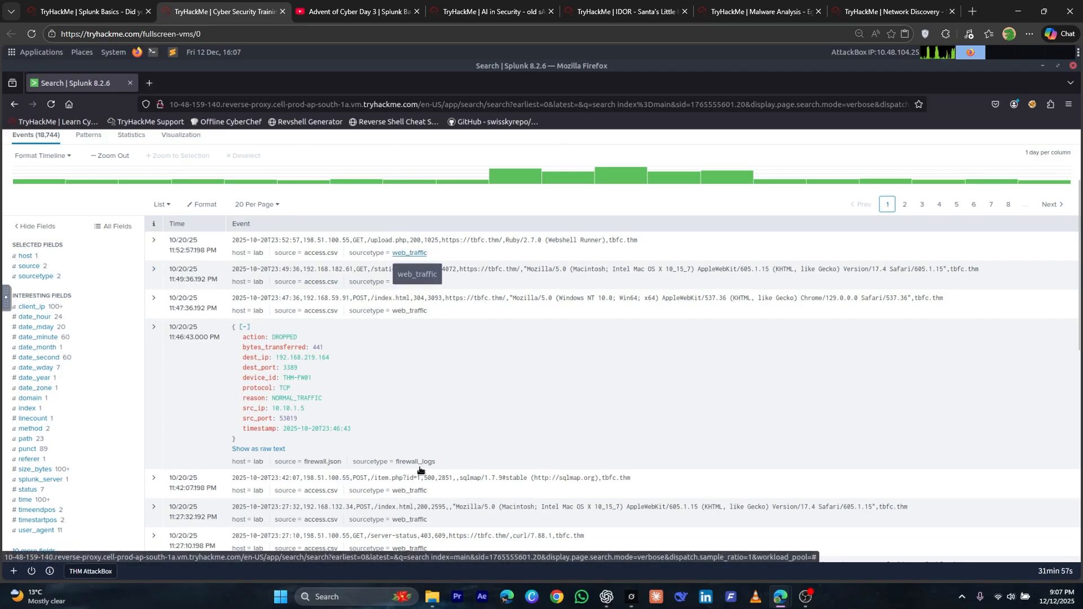
{"action": "left_click", "coordinate": [44, 276]}
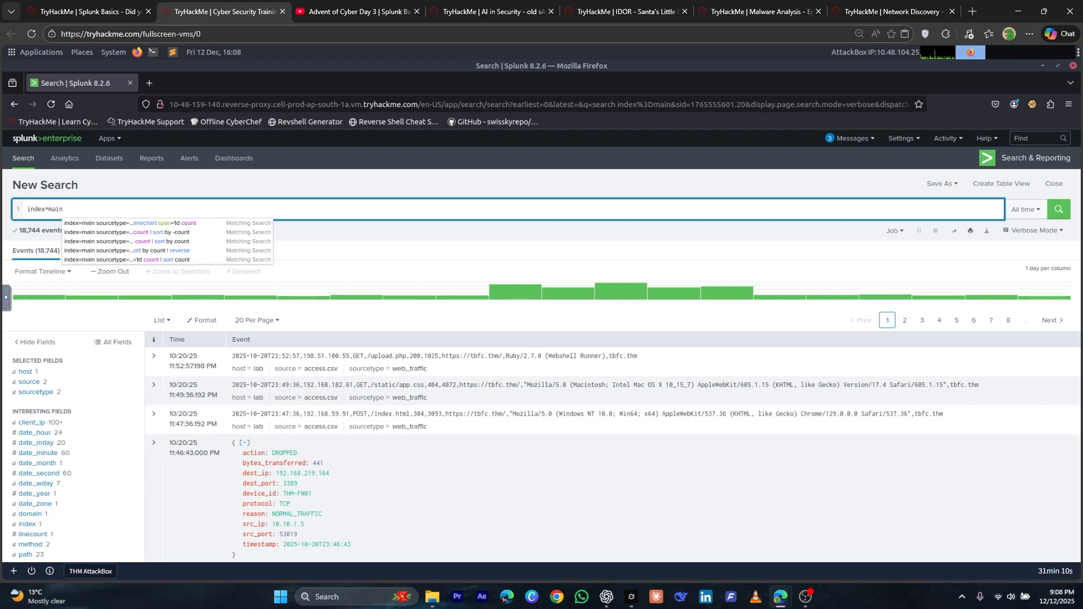
{"action": "type", "text": "source"}
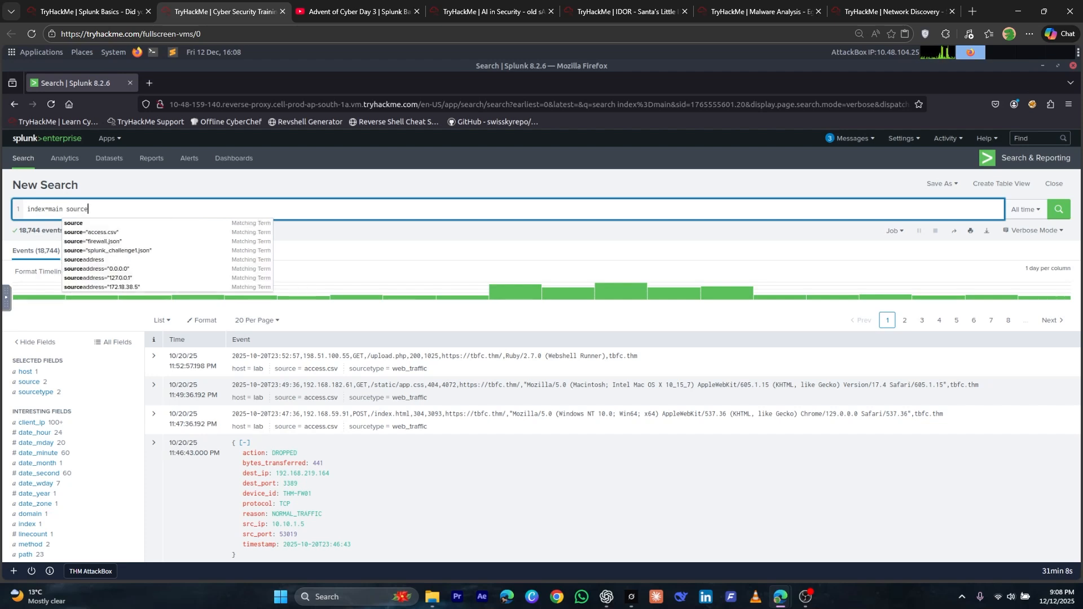
{"action": "type", "text": "type="}
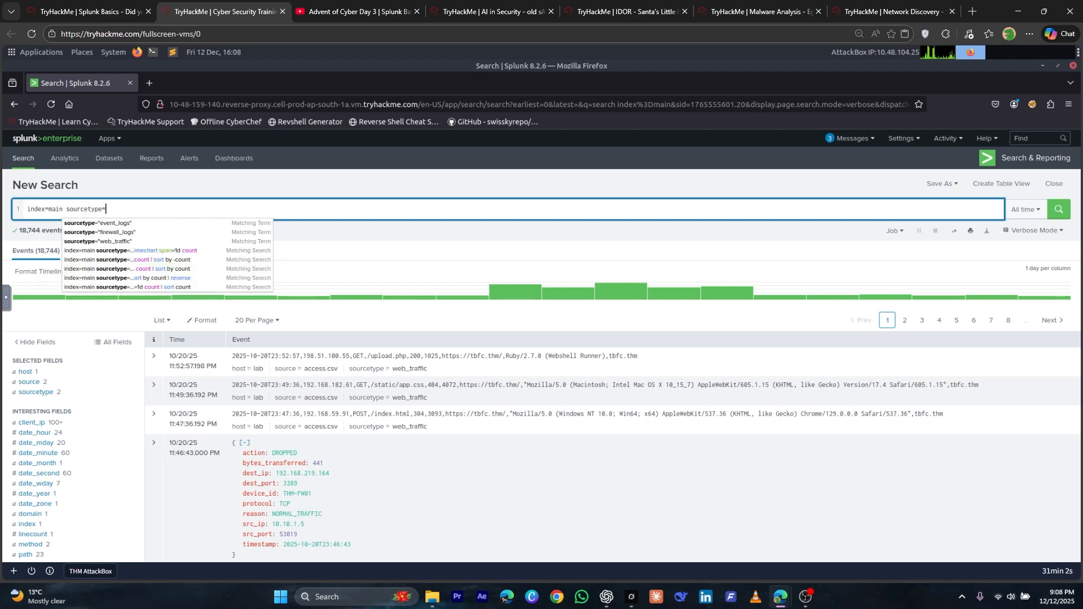
{"action": "type", "text": "webtraffic"}
{"action": "key", "text": "Return"}
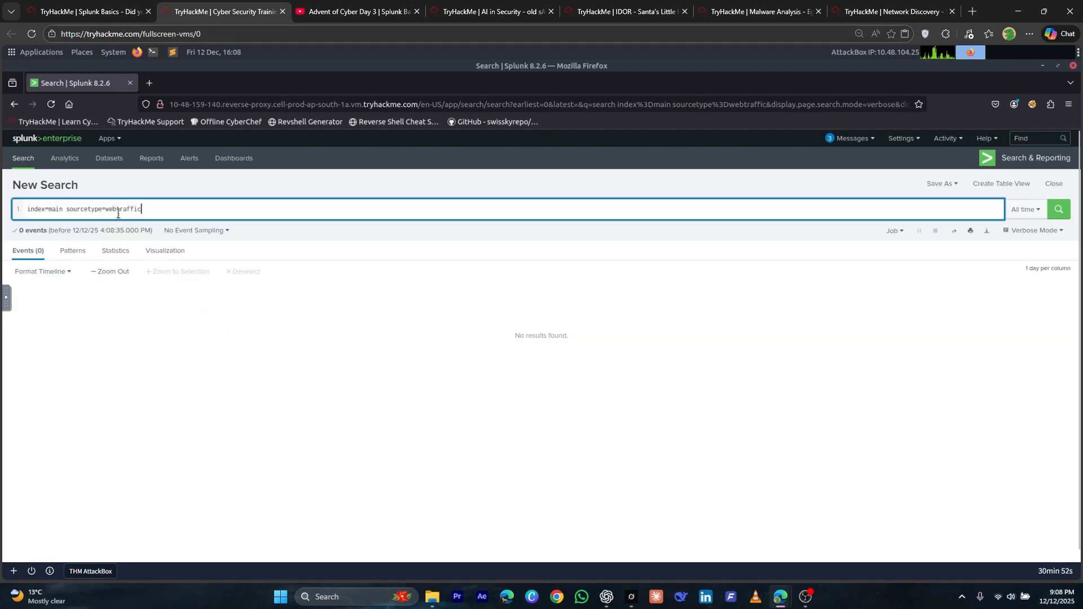
Step: Correct the source type in the query to web_traffic and rerun the search
{"action": "left_click", "coordinate": [118, 210]}
{"action": "type", "text": "_"}
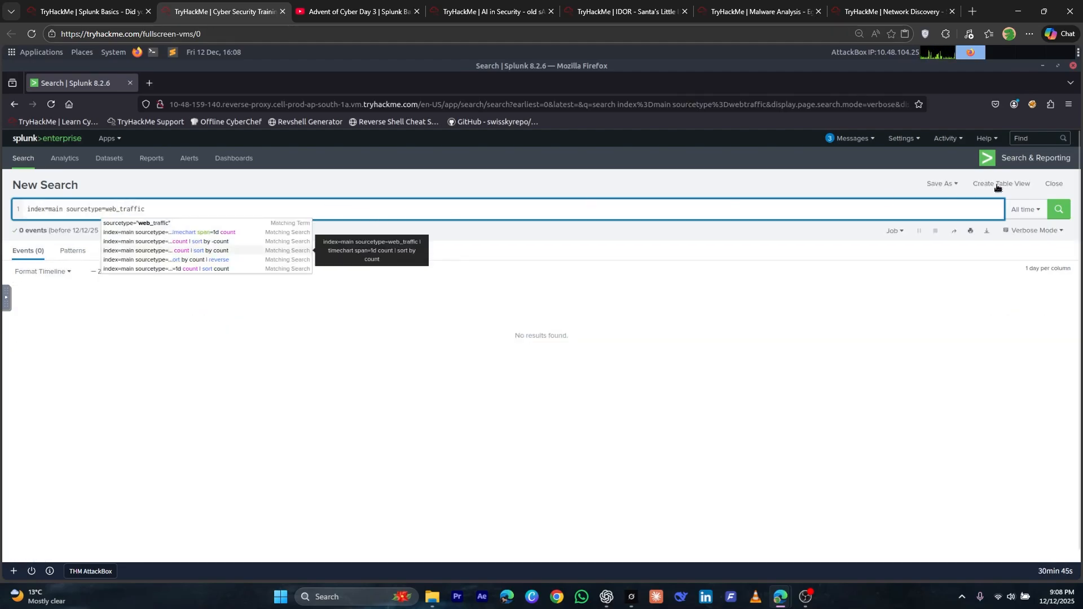
{"action": "left_click", "coordinate": [1059, 211]}
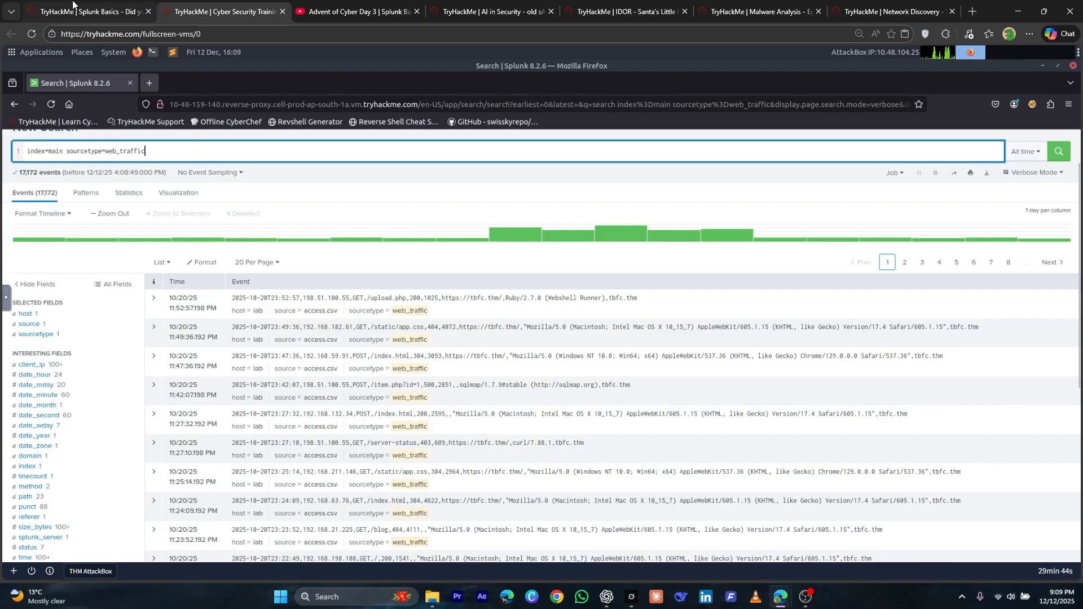
Step: Return to the TryHackMe room and review the Task 2 log analysis walkthrough for further queries
{"action": "left_click", "coordinate": [74, 6]}
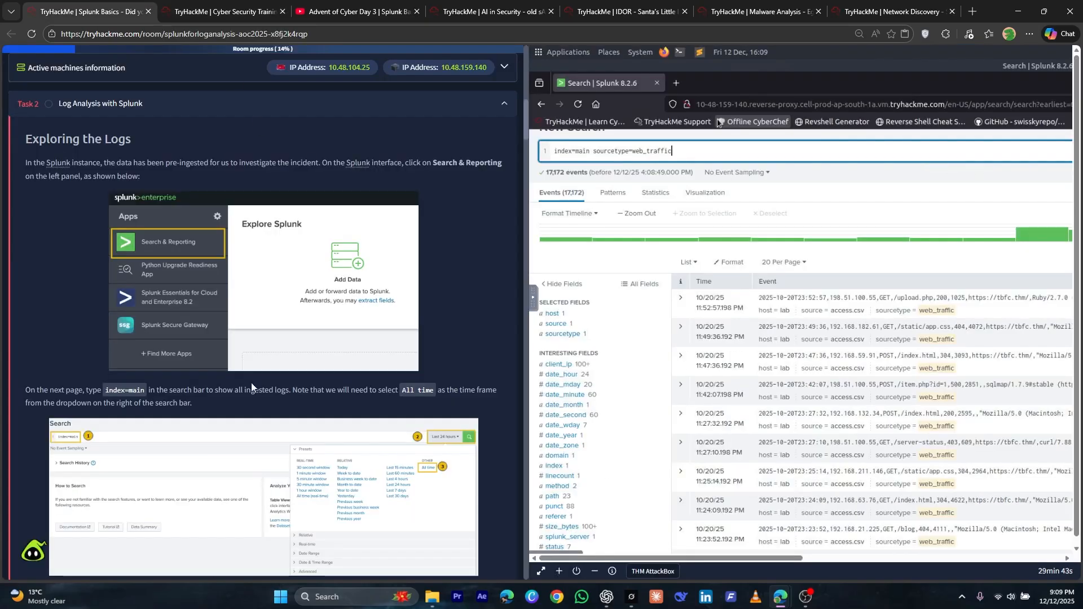
{"action": "scroll", "coordinate": [277, 362], "scroll_direction": "down", "scroll_amount": 3}
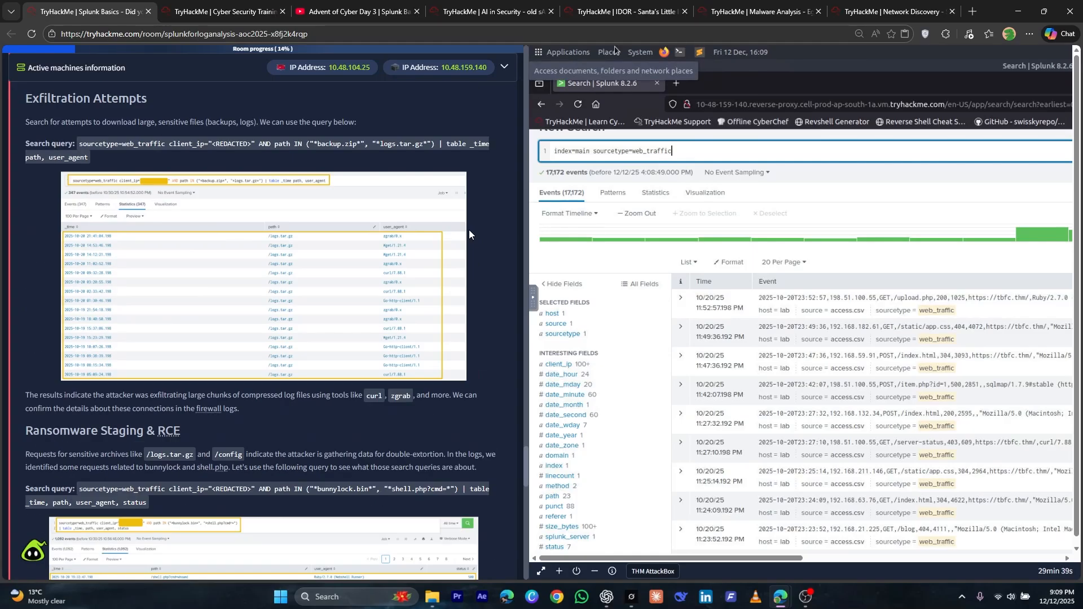
{"action": "scroll", "coordinate": [469, 230], "scroll_direction": "down", "scroll_amount": 15}
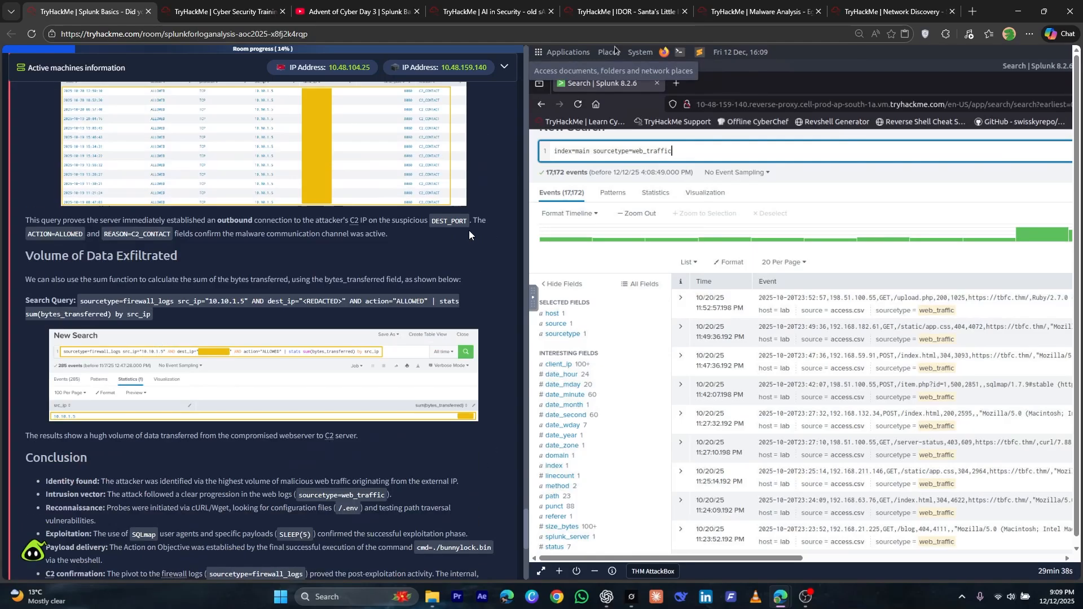
{"action": "left_click", "coordinate": [93, 272]}
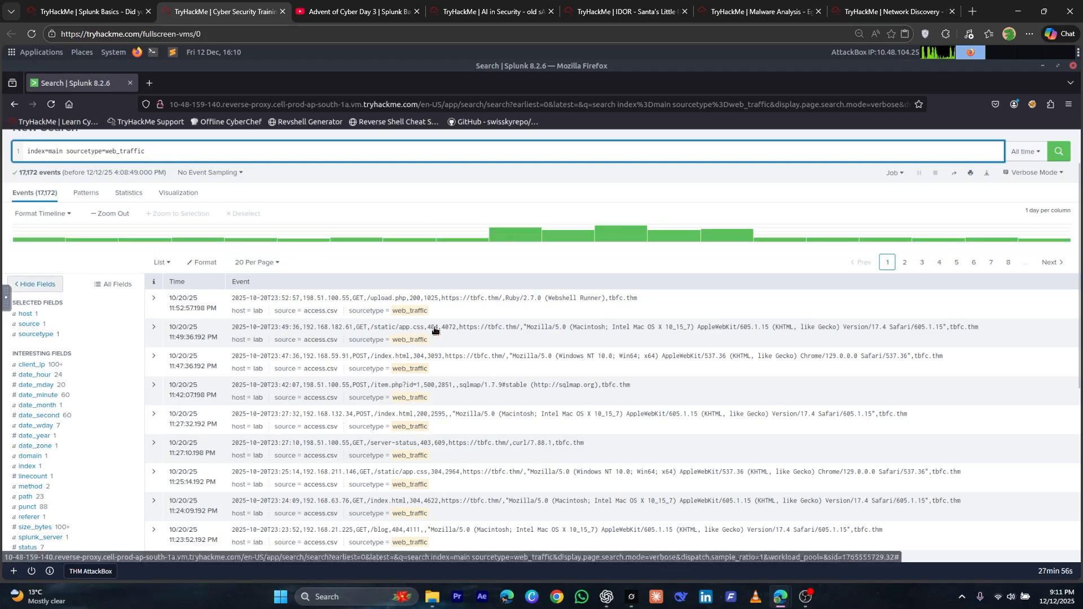
Step: Run the search index=main sourcetype=web_traffic | timechart span=1d count and view the daily counts as a table and chart
{"action": "key", "text": "ctrl+a"}
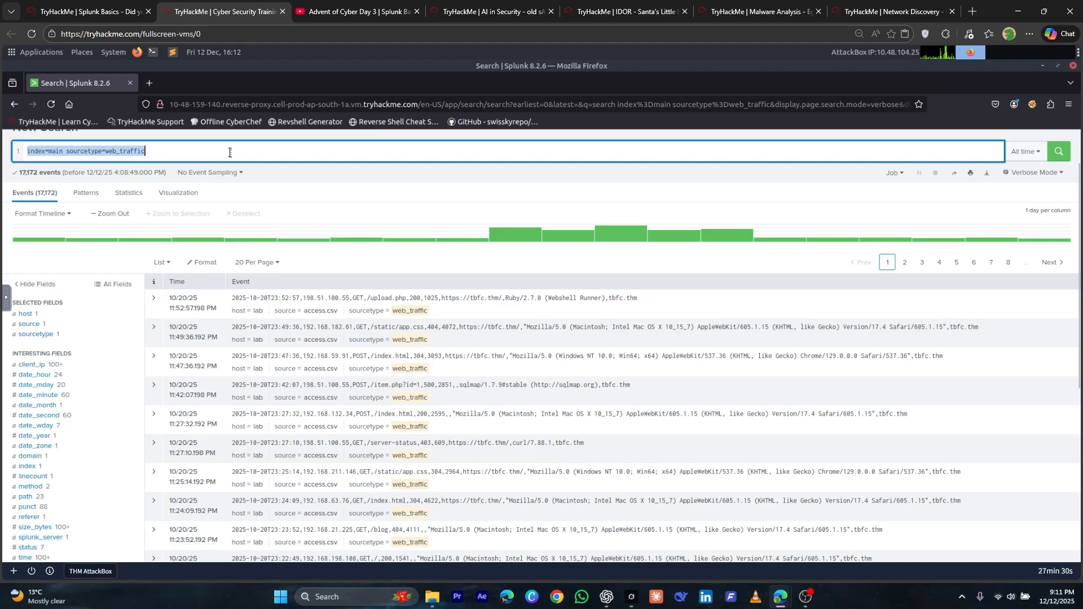
{"action": "type", "text": "index=main sourcetype=web_traffic | timechart span=1d count"}
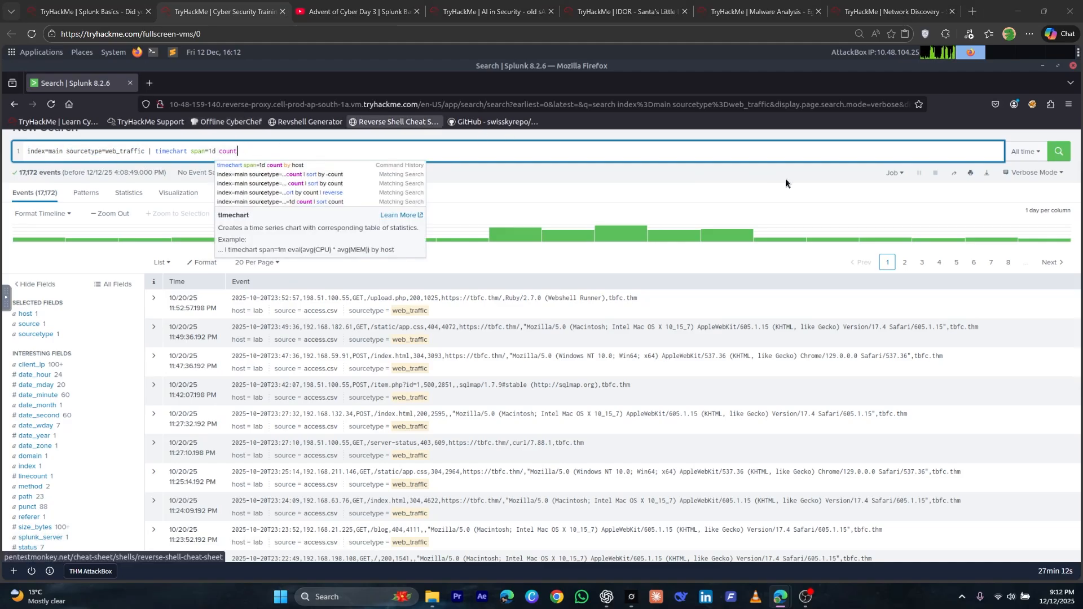
{"action": "left_click", "coordinate": [1059, 151]}
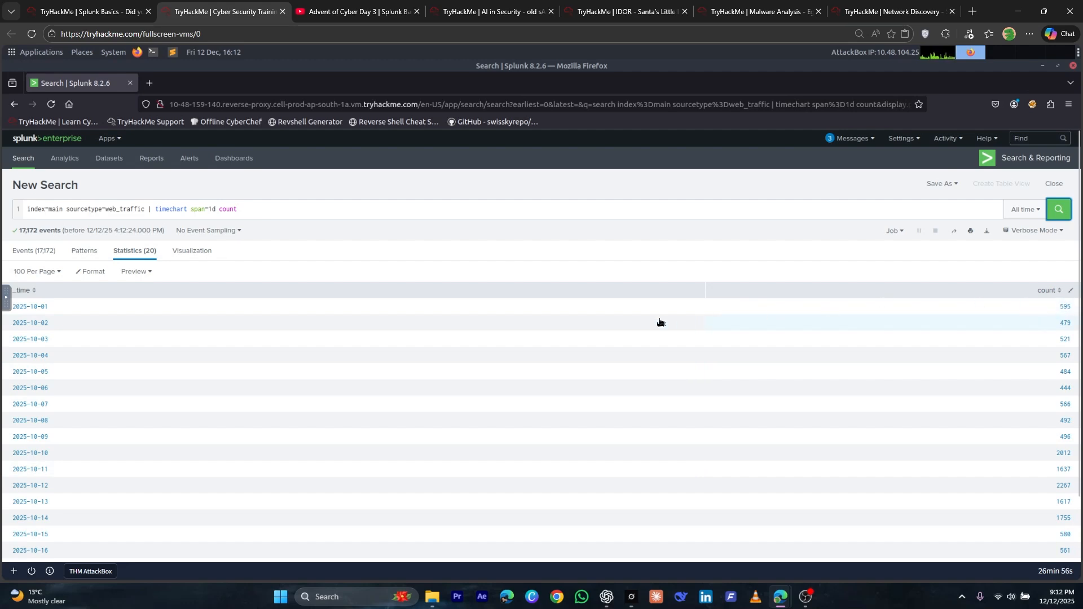
{"action": "scroll", "coordinate": [985, 390], "scroll_direction": "down", "scroll_amount": 2}
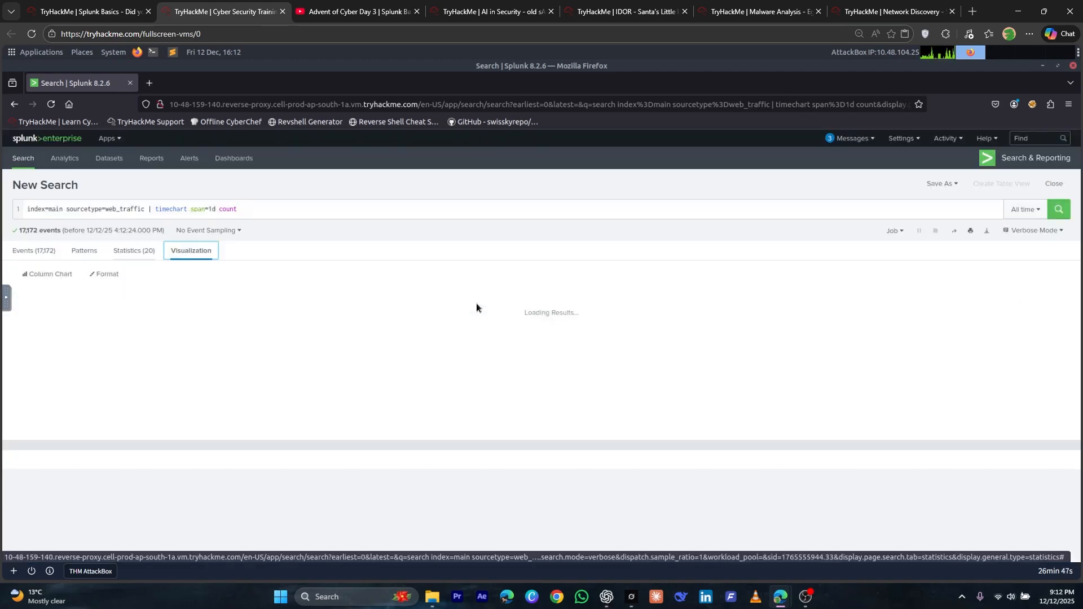
{"action": "mouse_move", "coordinate": [631, 372]}
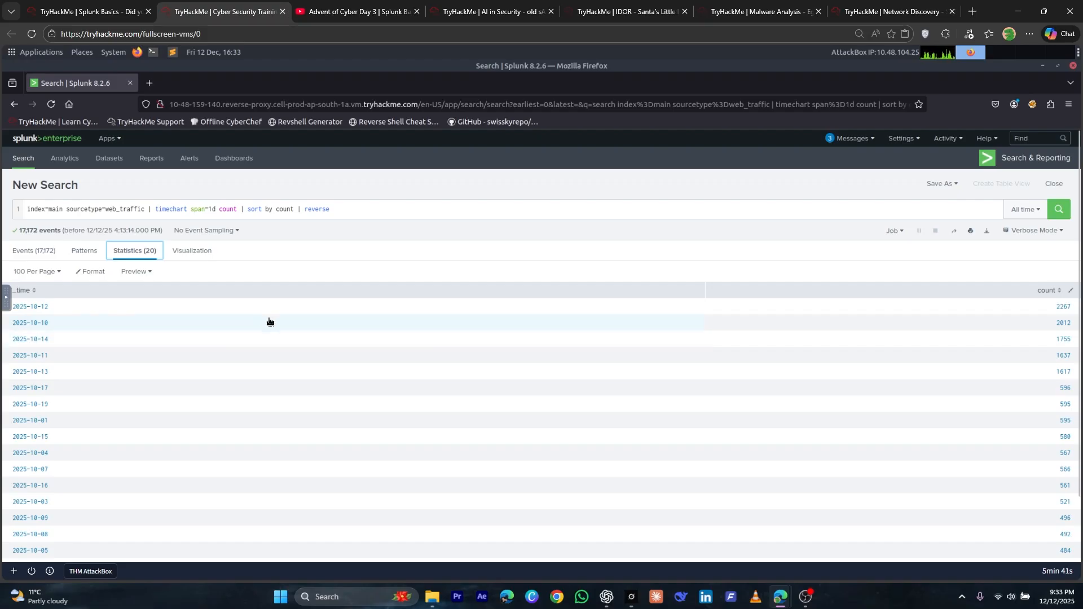
Step: Open the raw events behind the sorted daily counts and look over the entries and the interesting fields
{"action": "left_click", "coordinate": [1027, 326]}
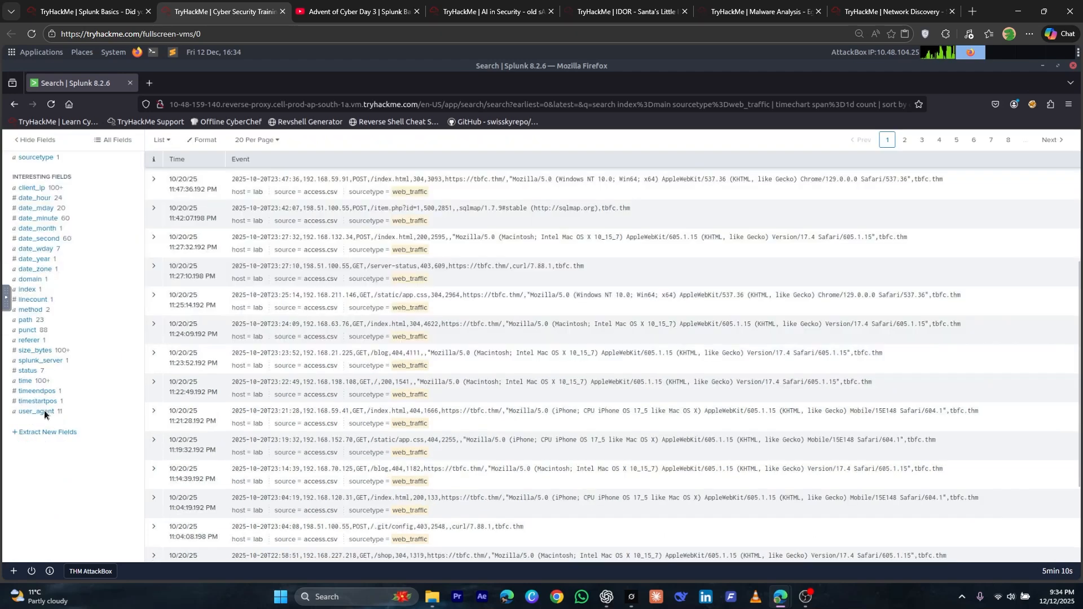
{"action": "scroll", "coordinate": [44, 410], "scroll_direction": "down", "scroll_amount": 2}
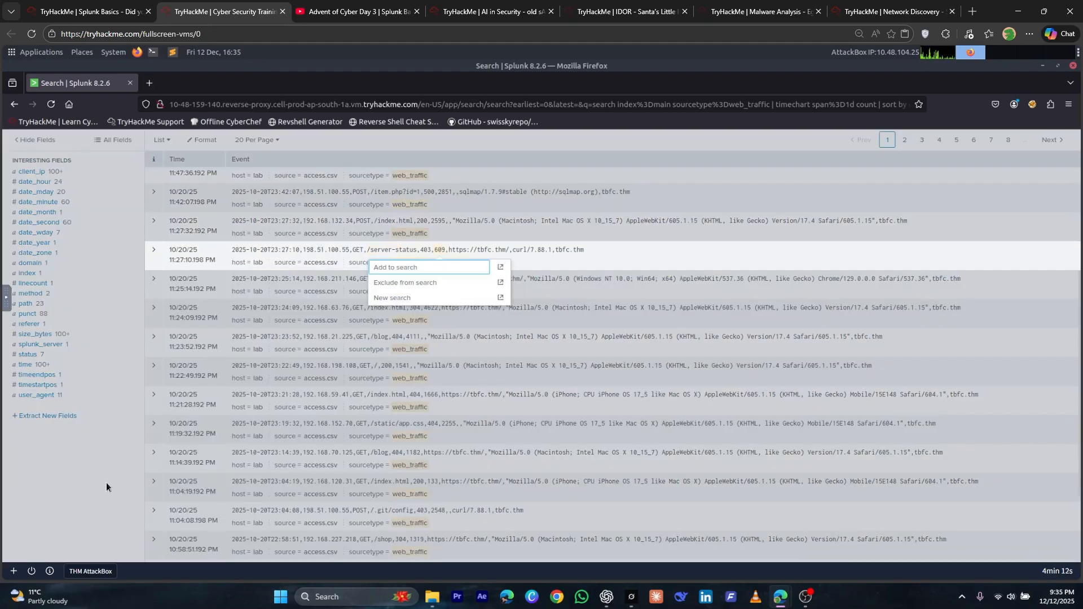
{"action": "left_click", "coordinate": [91, 465]}
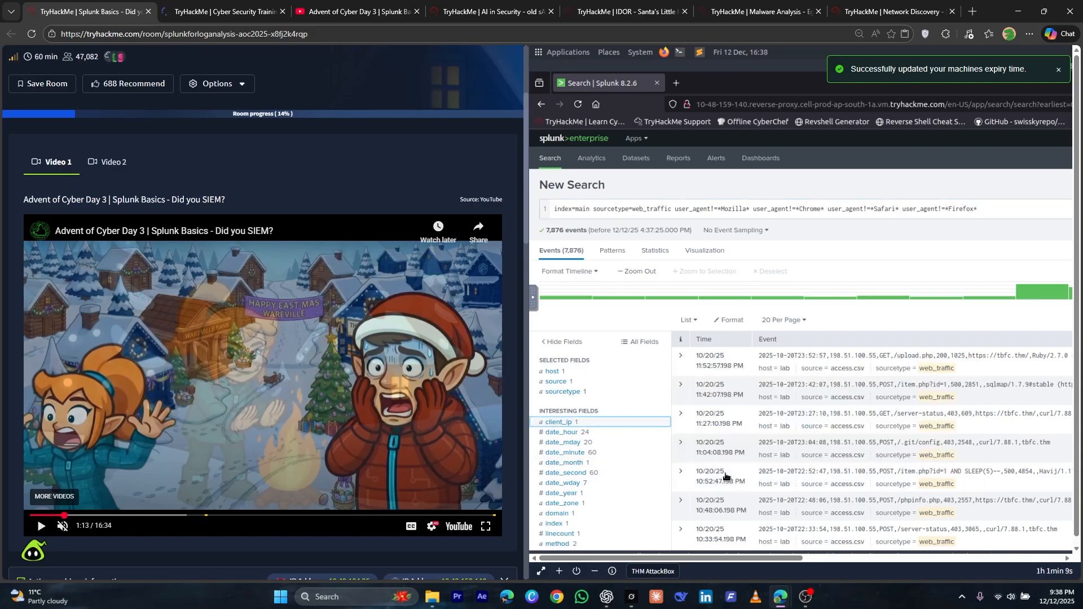
Step: Check the client_ip value in the results that exclude Mozilla, Chrome, Safari and Firefox user agents, and close the field summary
{"action": "double_click", "coordinate": [708, 471]}
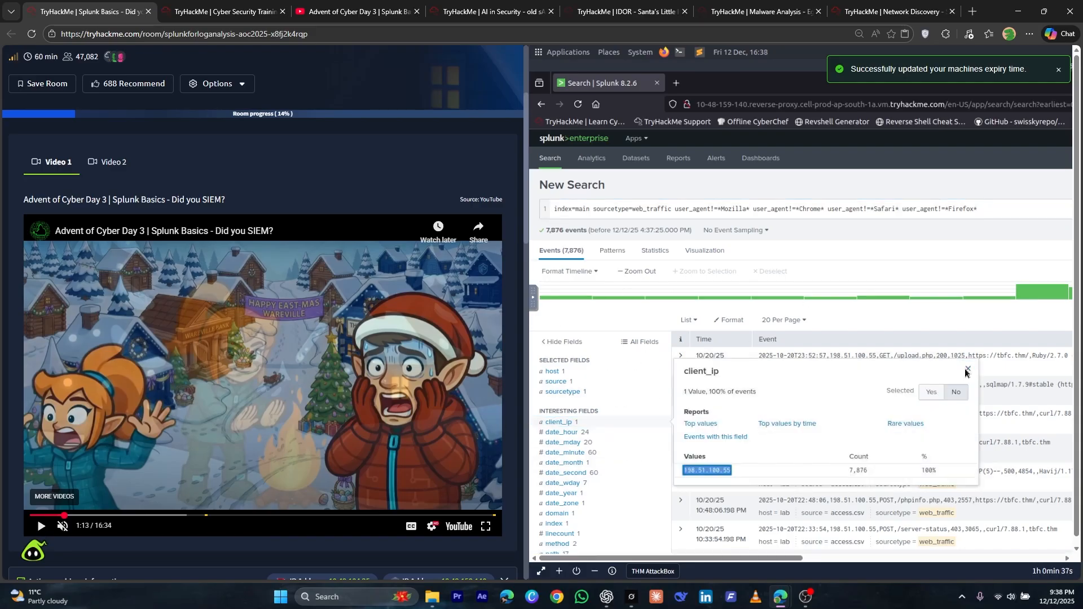
{"action": "left_click", "coordinate": [968, 369]}
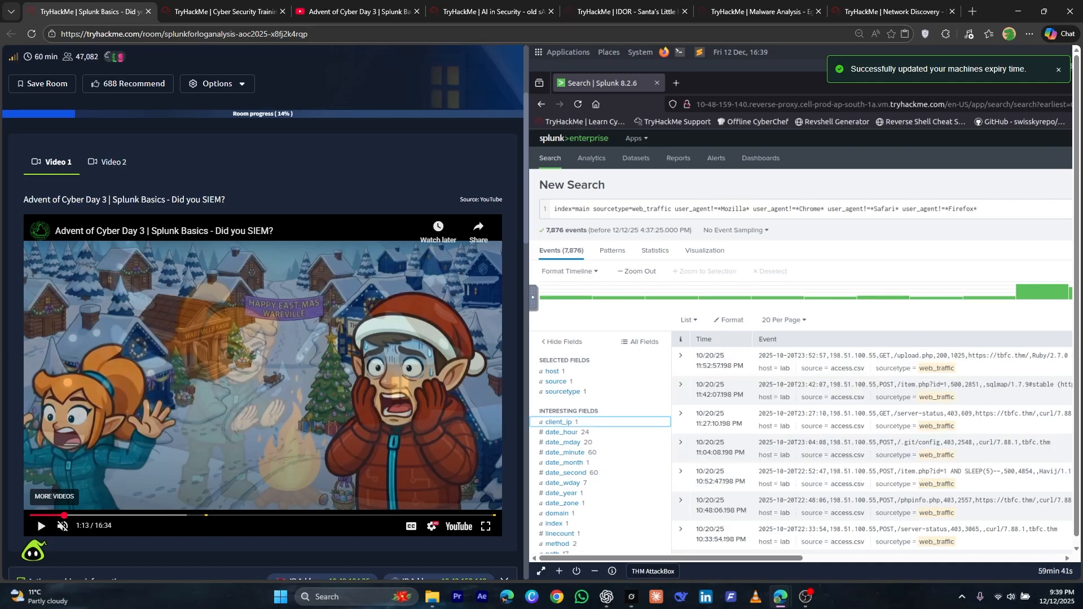
Step: Replace the Splunk query with the Reconnaissance (Footprinting) query copied from the room's Tracing the Attack Chain section
{"action": "scroll", "coordinate": [465, 340], "scroll_direction": "down", "scroll_amount": 5}
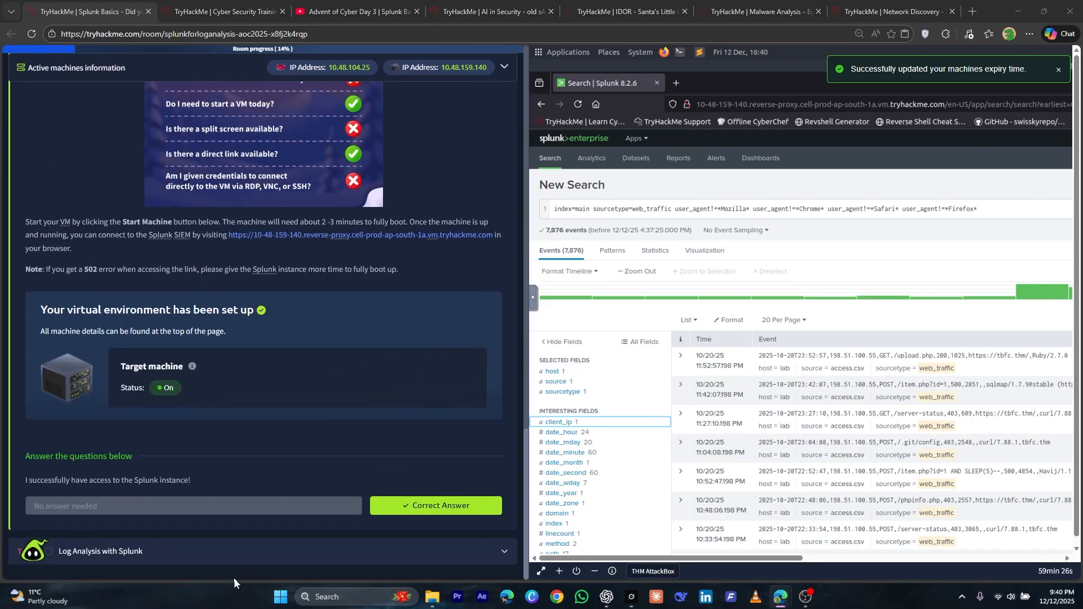
{"action": "left_click", "coordinate": [274, 541]}
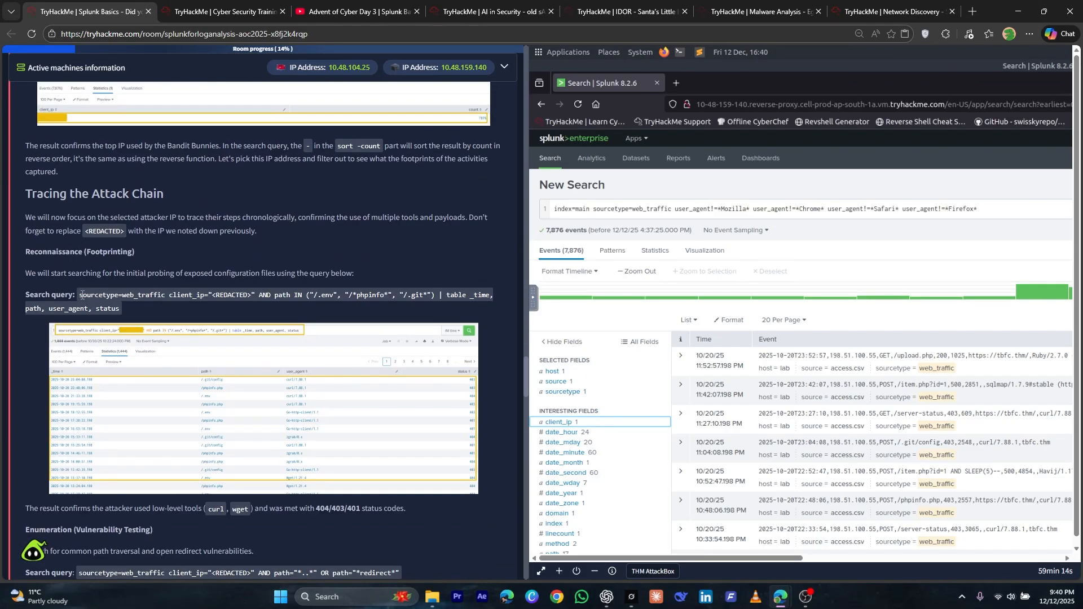
{"action": "left_click", "coordinate": [81, 295]}
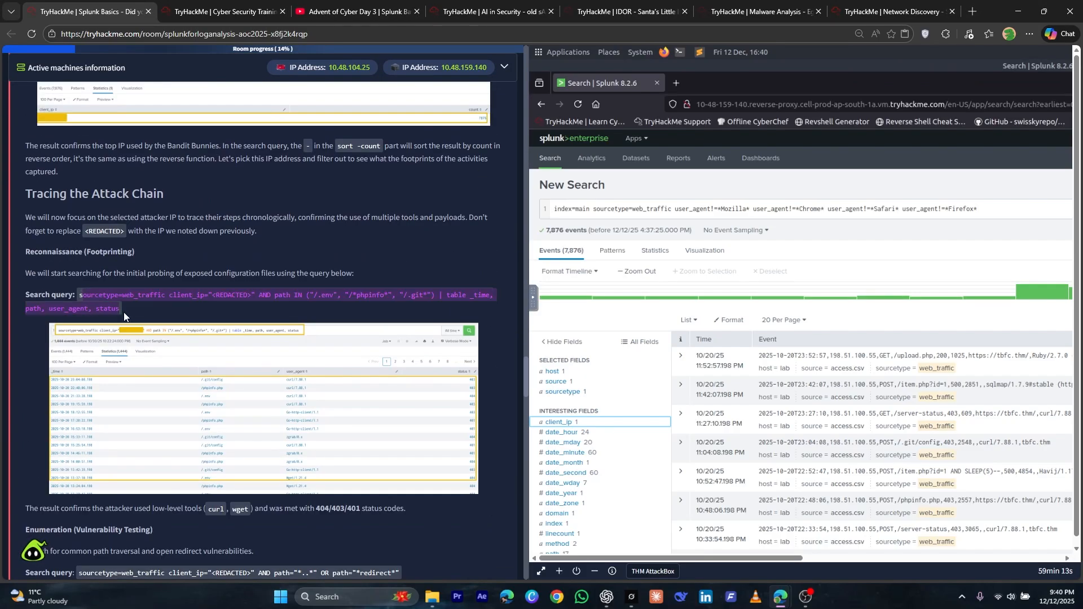
{"action": "left_click", "coordinate": [111, 309]}
{"action": "left_click", "coordinate": [650, 213]}
{"action": "key", "text": "ctrl+a"}
{"action": "key", "text": "ctrl+v"}
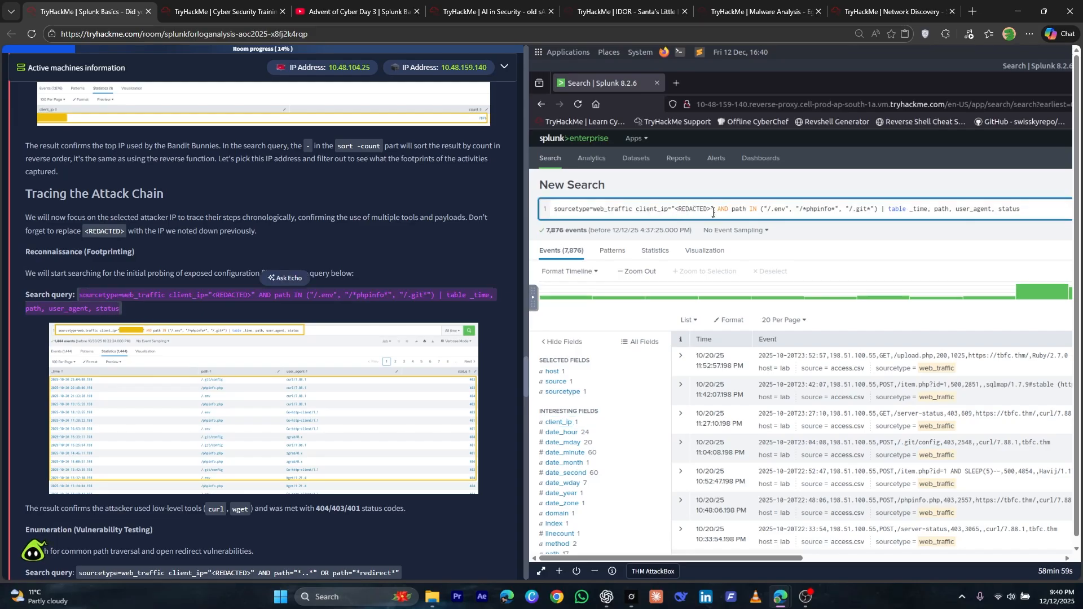
Step: Replace the <REDACTED> placeholder in the reconnaissance query with client IP 192.51.100.55 and run the search
{"action": "left_click_drag", "start_coordinate": [677, 209], "coordinate": [716, 209]}
{"action": "key", "text": "BackSpace"}
{"action": "type", "text": "192.1"}
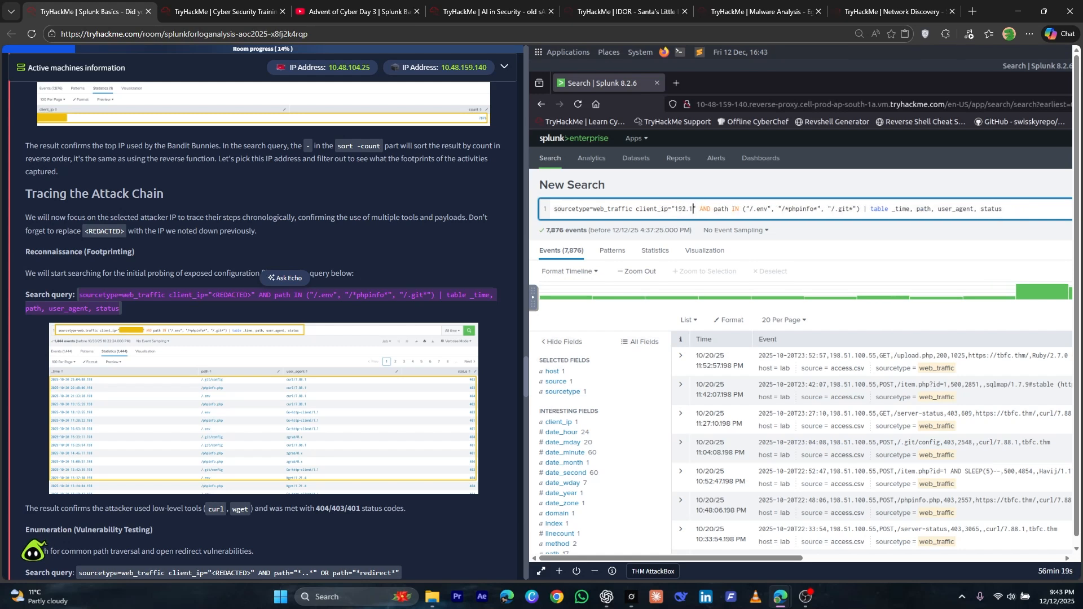
{"action": "key", "text": "BackSpace"}
{"action": "key", "text": "BackSpace"}
{"action": "type", "text": ".51.1"}
{"action": "type", "text": ".55"}
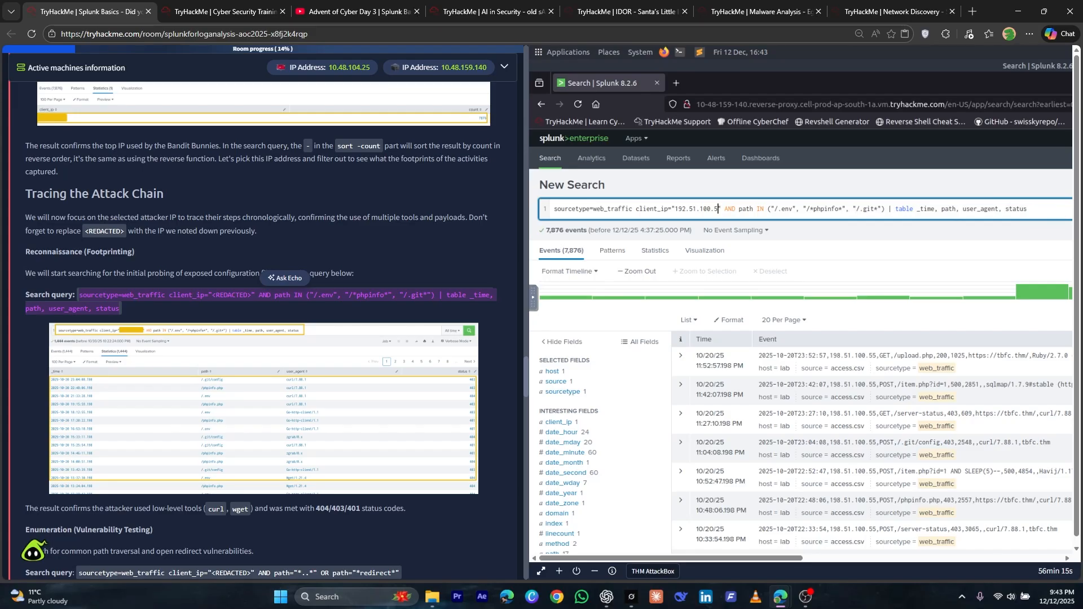
{"action": "key", "text": "Return"}
{"action": "left_click", "coordinate": [682, 209]}
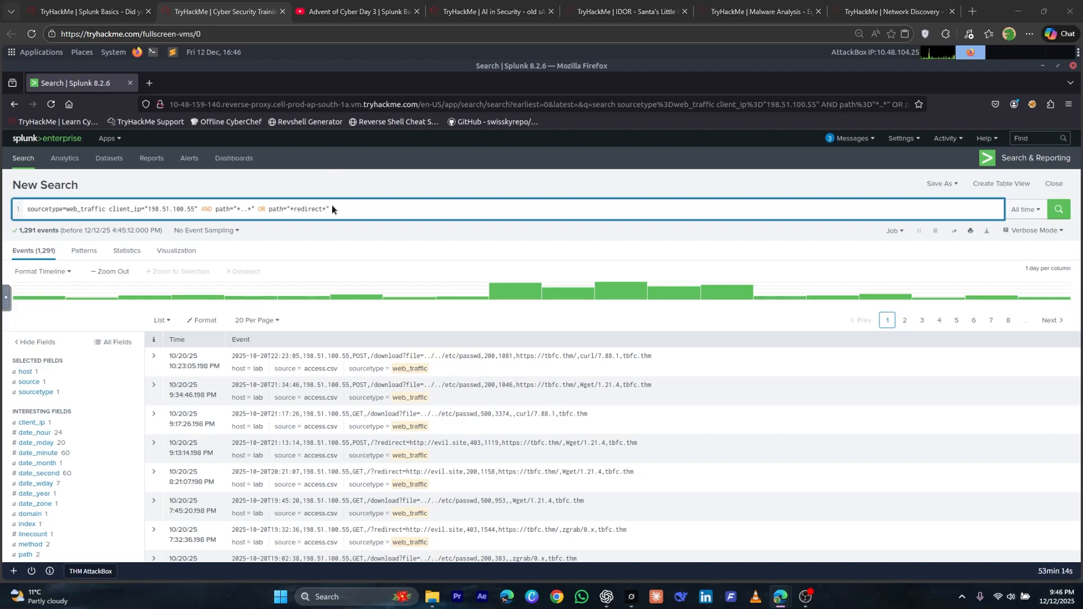
Step: Run sourcetype=web_traffic client_ip="198.51.100.55" AND user_agent IN ("*sqlmap*", "*Havij*") | table _time, path, status and look through the results
{"action": "triple_click", "coordinate": [350, 209]}
{"action": "key", "text": "ctrl+v"}
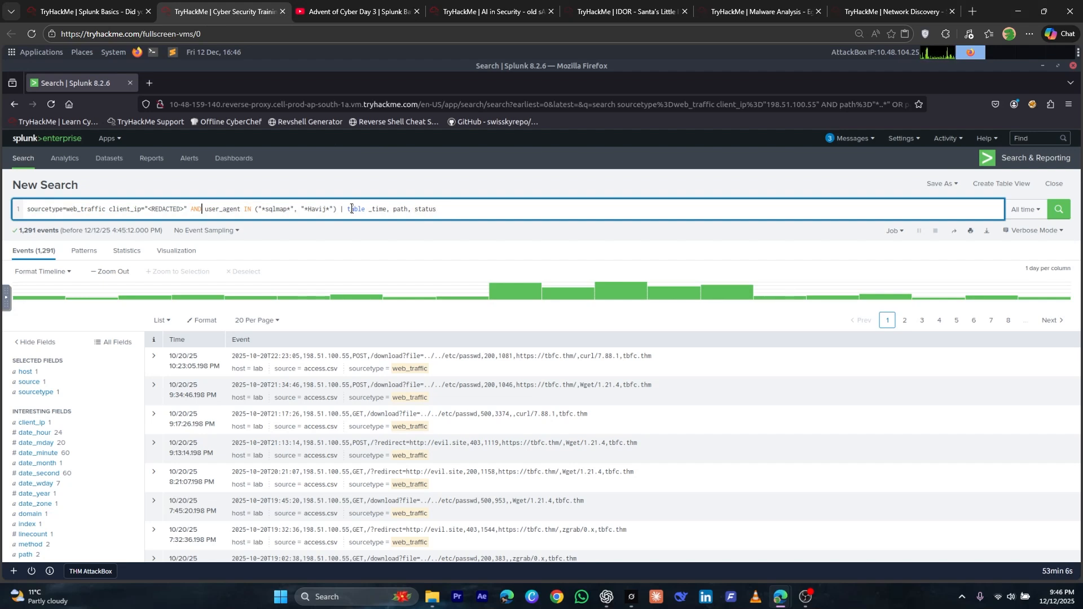
{"action": "key", "text": "BackSpace"}
{"action": "key", "text": "BackSpace"}
{"action": "key", "text": "BackSpace"}
{"action": "key", "text": "BackSpace"}
{"action": "key", "text": "BackSpace"}
{"action": "key", "text": "BackSpace"}
{"action": "key", "text": "BackSpace"}
{"action": "key", "text": "BackSpace"}
{"action": "key", "text": "BackSpace"}
{"action": "key", "text": "BackSpace"}
{"action": "type", "text": "198.51.5"}
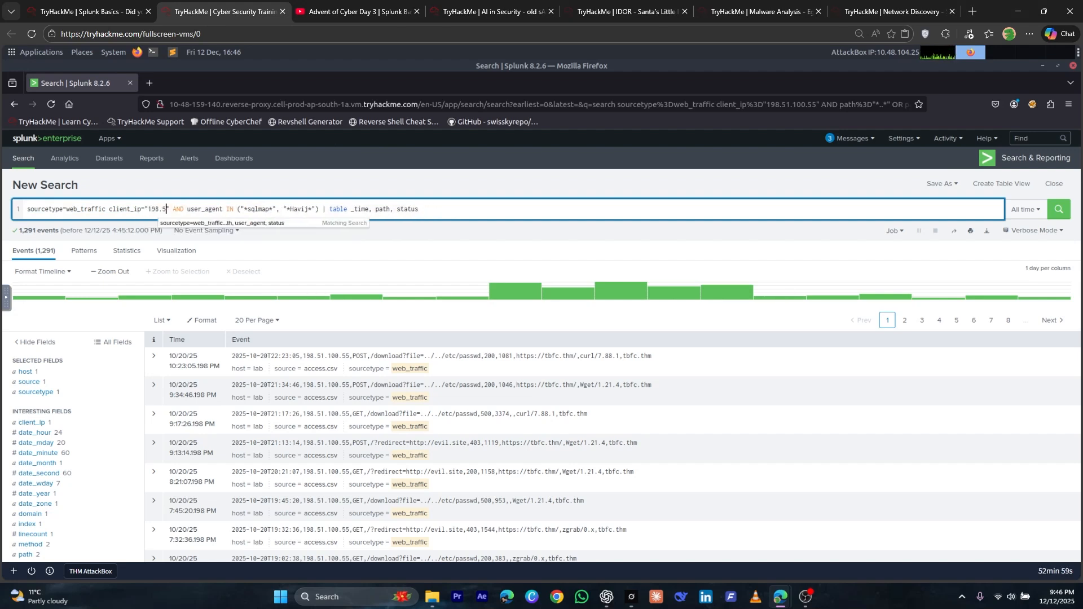
{"action": "key", "text": "BackSpace"}
{"action": "type", "text": "100.55"}
{"action": "key", "text": "Return"}
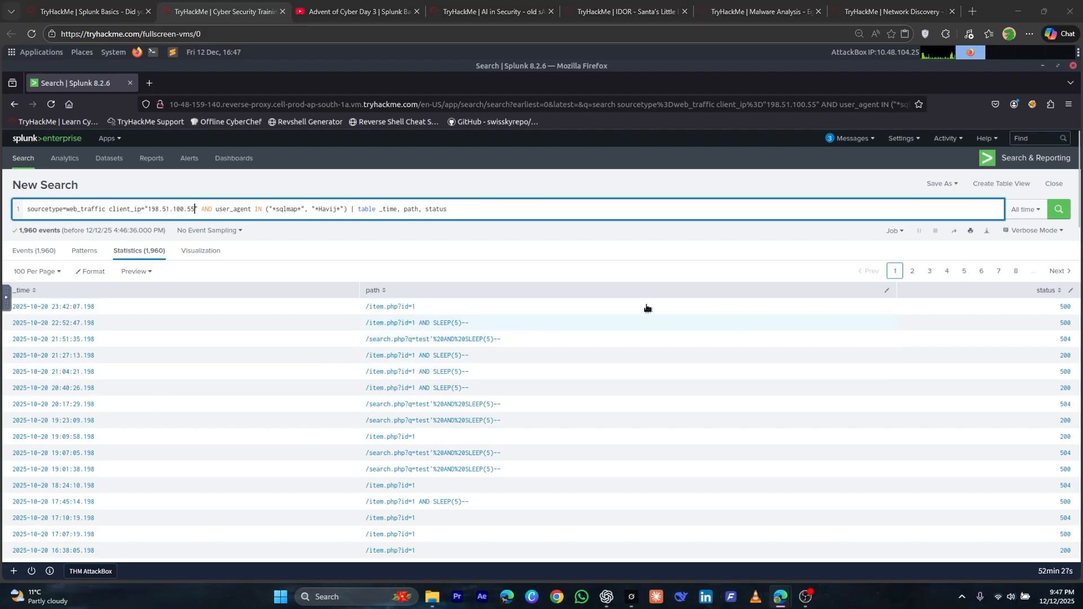
{"action": "scroll", "coordinate": [648, 305], "scroll_direction": "down", "scroll_amount": 2}
{"action": "scroll", "coordinate": [657, 295], "scroll_direction": "down", "scroll_amount": 4}
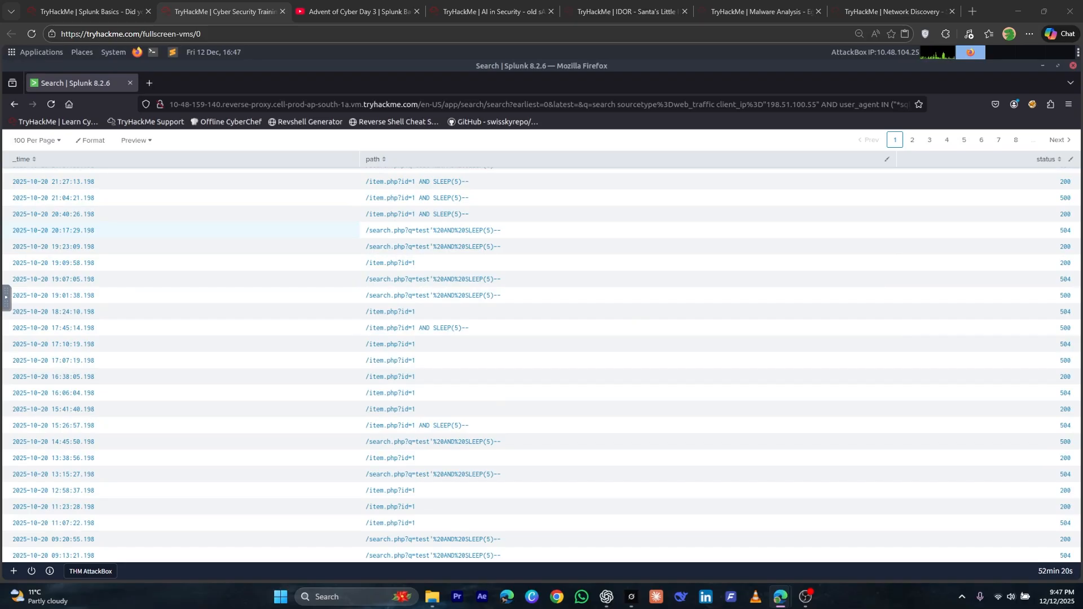
{"action": "scroll", "coordinate": [316, 186], "scroll_direction": "up", "scroll_amount": 1}
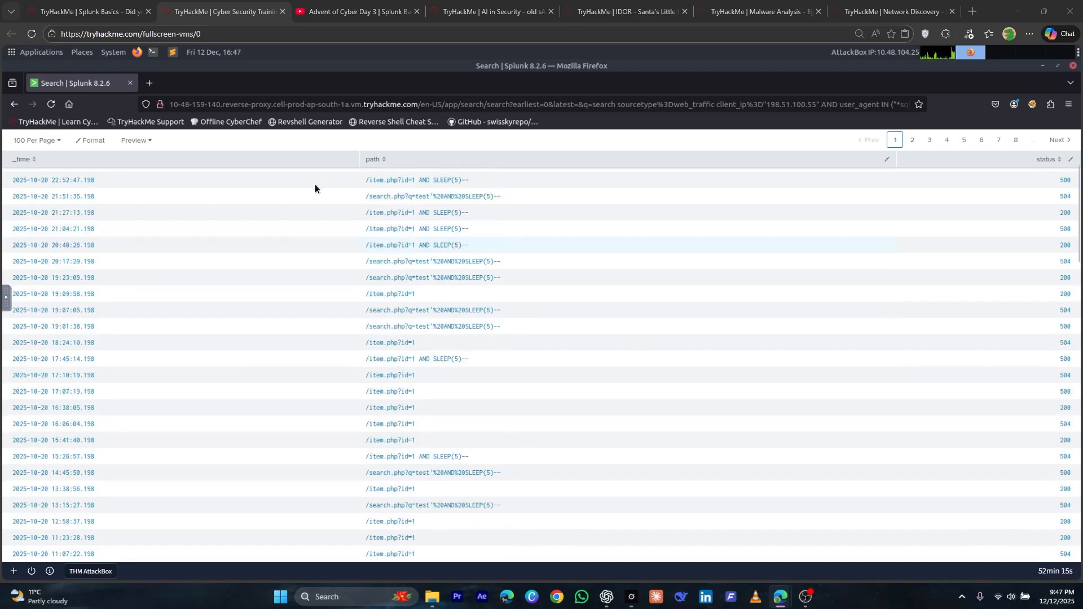
Step: Run the search sourcetype=web_traffic client_ip="198.51.100.55" AND path IN ("*backup.zip*", "*logs.tar.gz*") | table _time path, user_agent
{"action": "scroll", "coordinate": [315, 185], "scroll_direction": "up", "scroll_amount": 5}
{"action": "key", "text": "ctrl+a"}
{"action": "key", "text": "ctrl+v"}
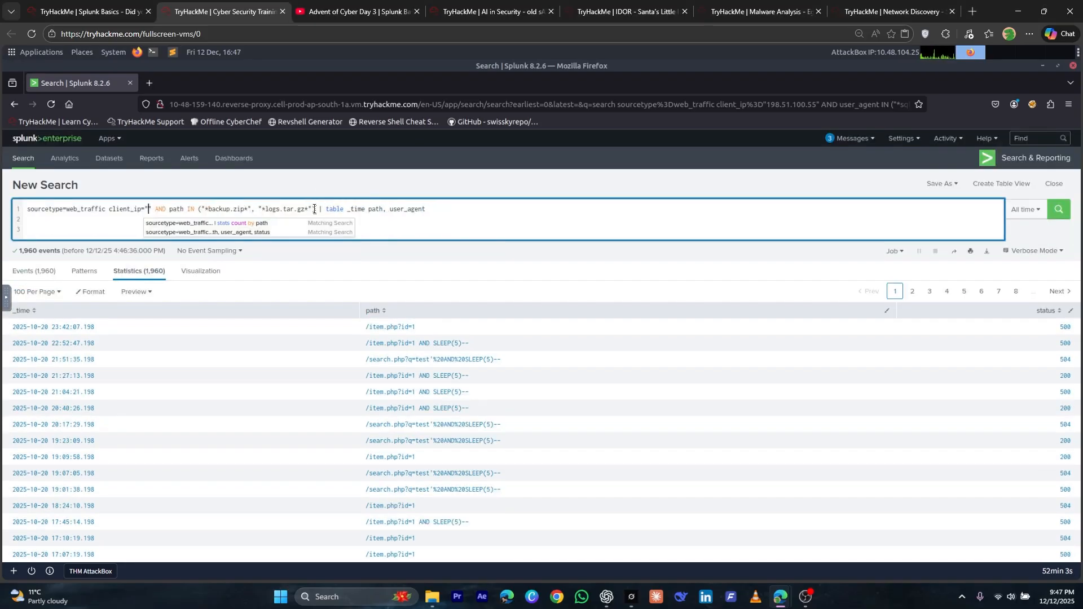
{"action": "type", "text": "19"}
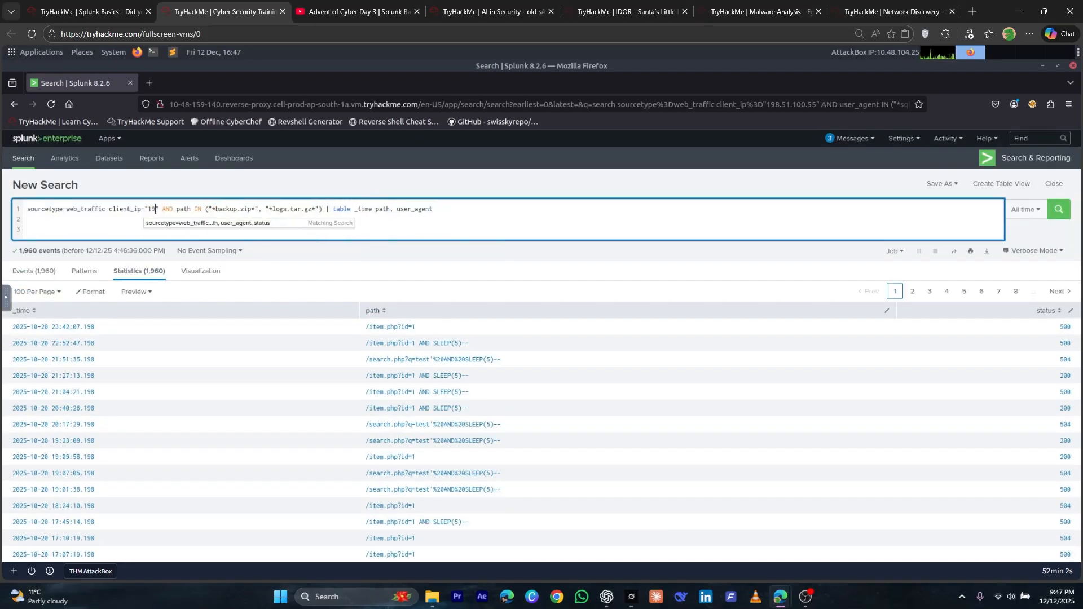
{"action": "type", "text": "8.51.100.55"}
{"action": "key", "text": "Return"}
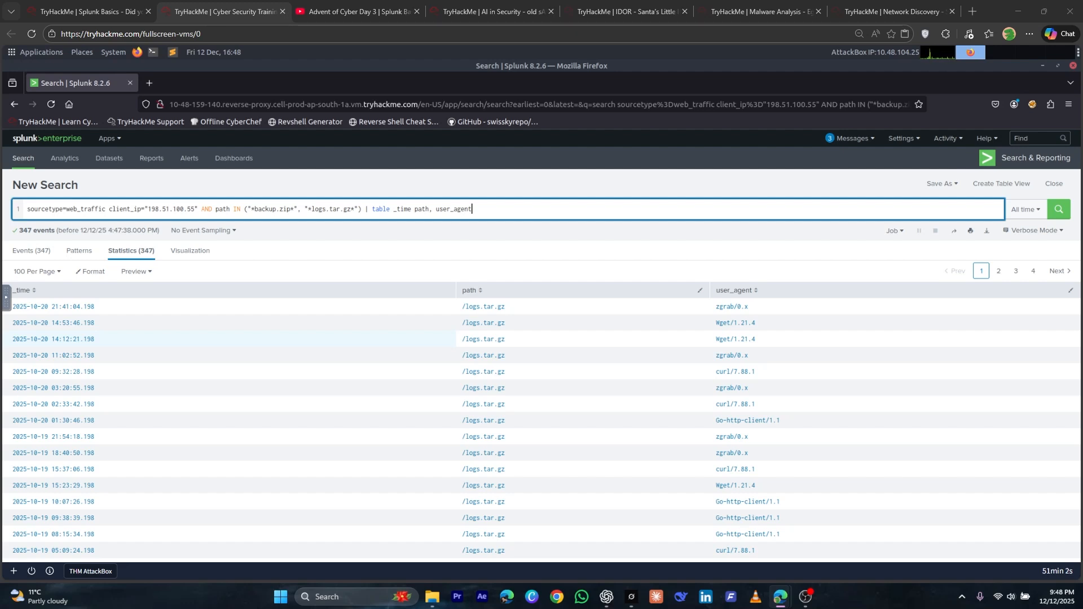
Step: Run the search sourcetype=web_traffic client_ip="198.51.100.55" AND path IN ("*bunnylock.bin*", "*shell.php?cmd=*") | table _time, path, user_agent, status
{"action": "left_click", "coordinate": [316, 207]}
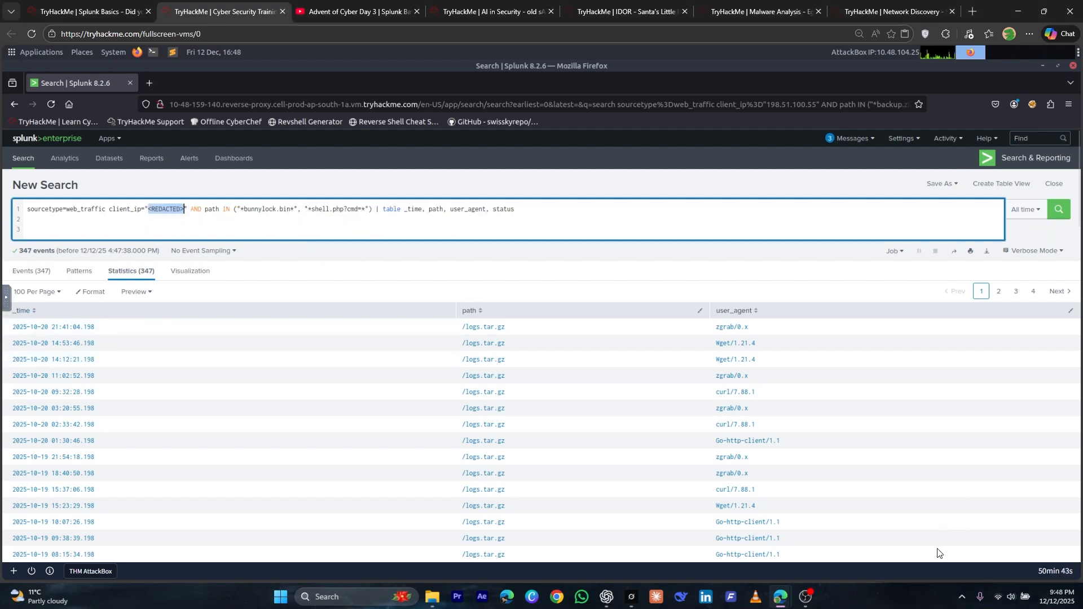
{"action": "type", "text": "198.51"}
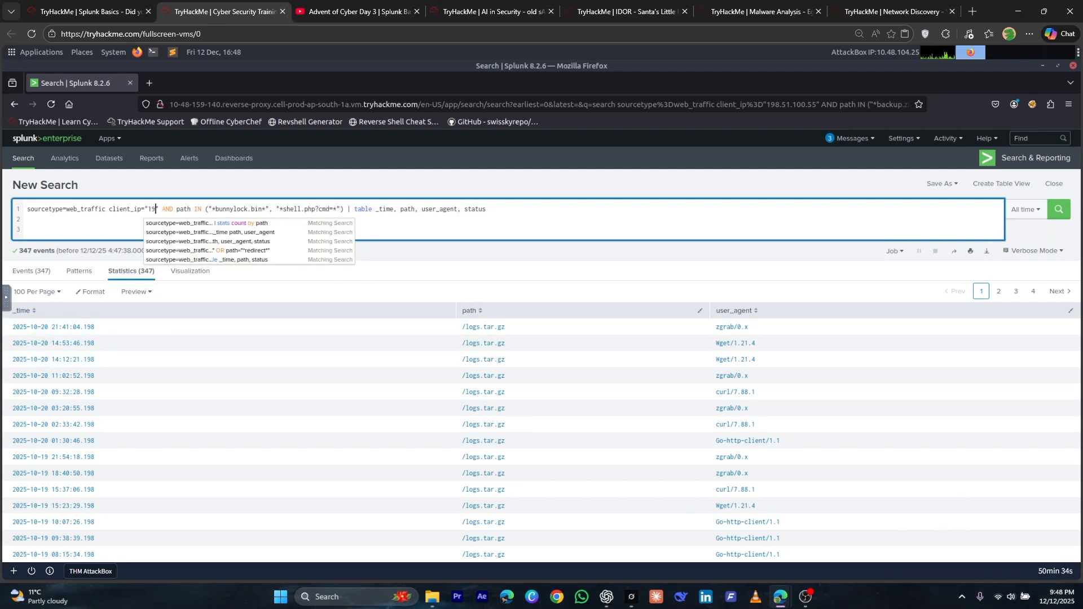
{"action": "type", "text": "."}
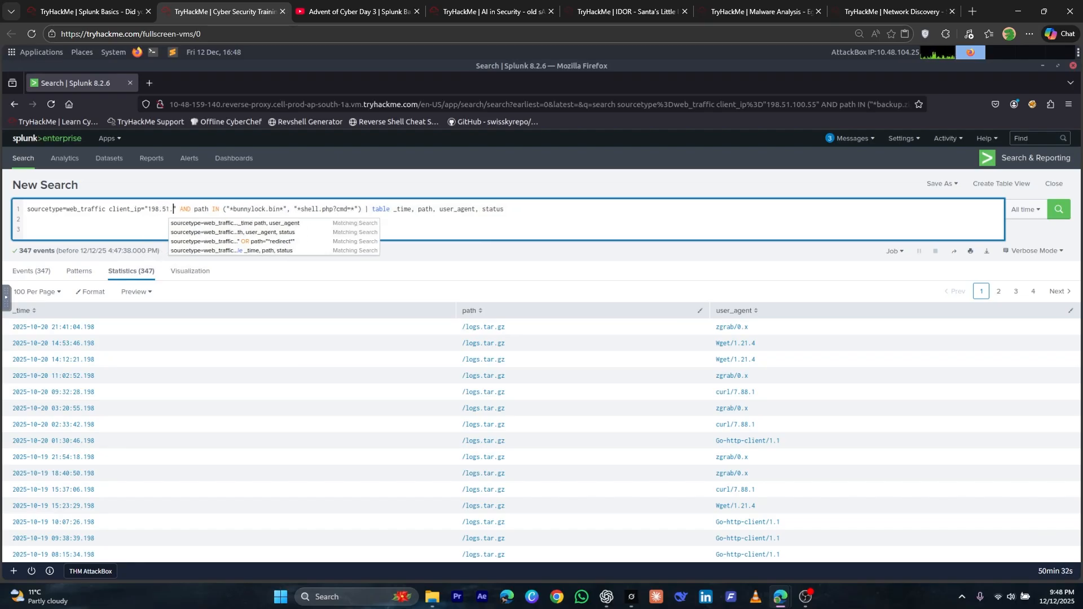
{"action": "type", "text": "100.55"}
{"action": "key", "text": "Return"}
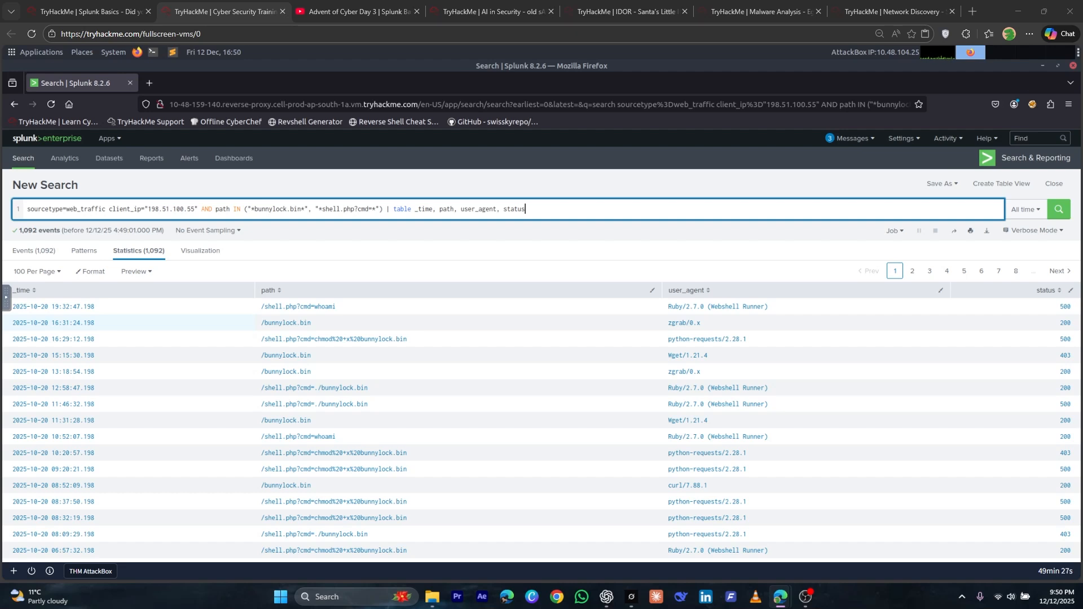
Step: Run sourcetype=firewall_logs src_ip="10.10.1.5" AND dest_ip="198.51.100.55" AND action="ALLOWED" | table _time, action, protocol, src_ip, dest_ip, dest_port, reason
{"action": "triple_click", "coordinate": [355, 211]}
{"action": "key", "text": "ctrl+v"}
{"action": "mouse_move", "coordinate": [230, 211]}
{"action": "left_mouse_down"}
{"action": "mouse_move", "coordinate": [258, 211]}
{"action": "mouse_move", "coordinate": [234, 209]}
{"action": "left_mouse_up"}
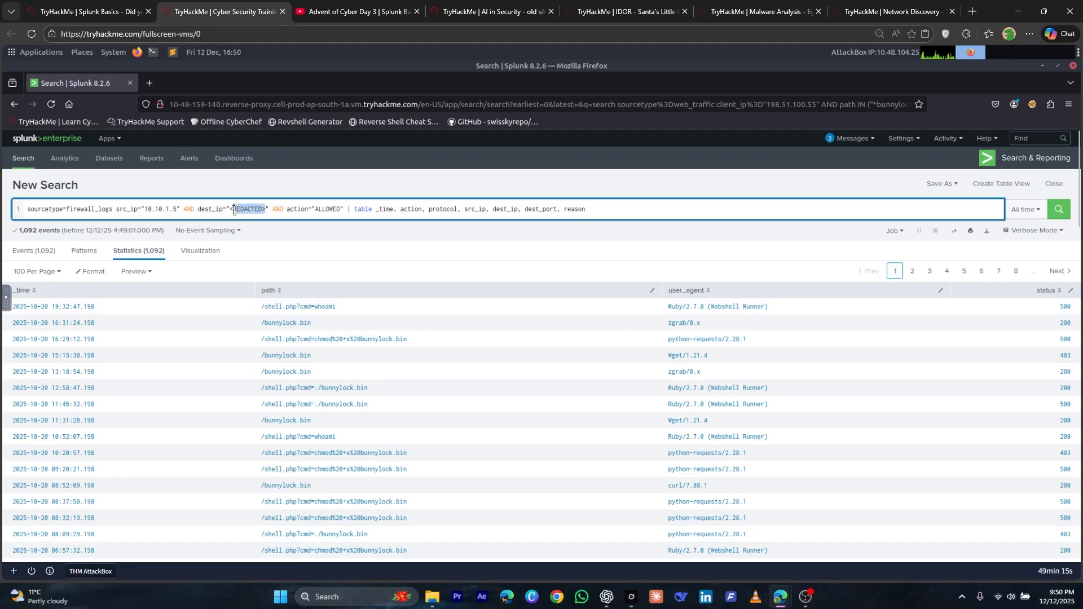
{"action": "left_click_drag", "start_coordinate": [230, 213], "coordinate": [229, 212]}
{"action": "type", "text": "198.5"}
{"action": "type", "text": "1.100.55"}
{"action": "key", "text": "Return"}
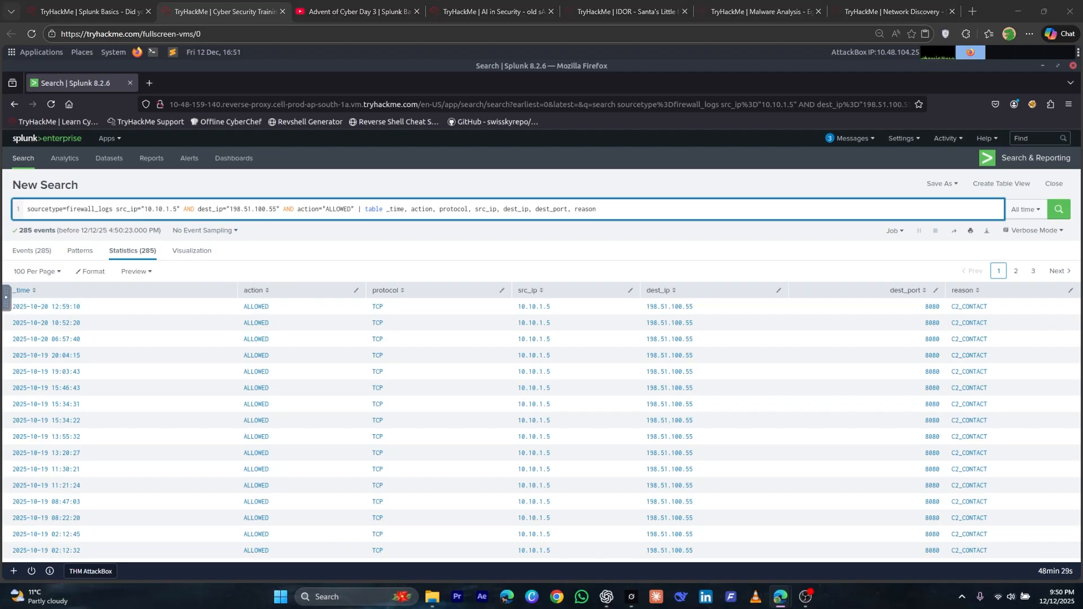
Step: Run the search sourcetype=firewall_logs src_ip="10.10.1.5" AND dest_ip="198.51.100.55" AND action="ALLOWED" | stats sum(bytes_transferred) by src_ip
{"action": "double_click", "coordinate": [509, 207]}
{"action": "key", "text": "ctrl+a"}
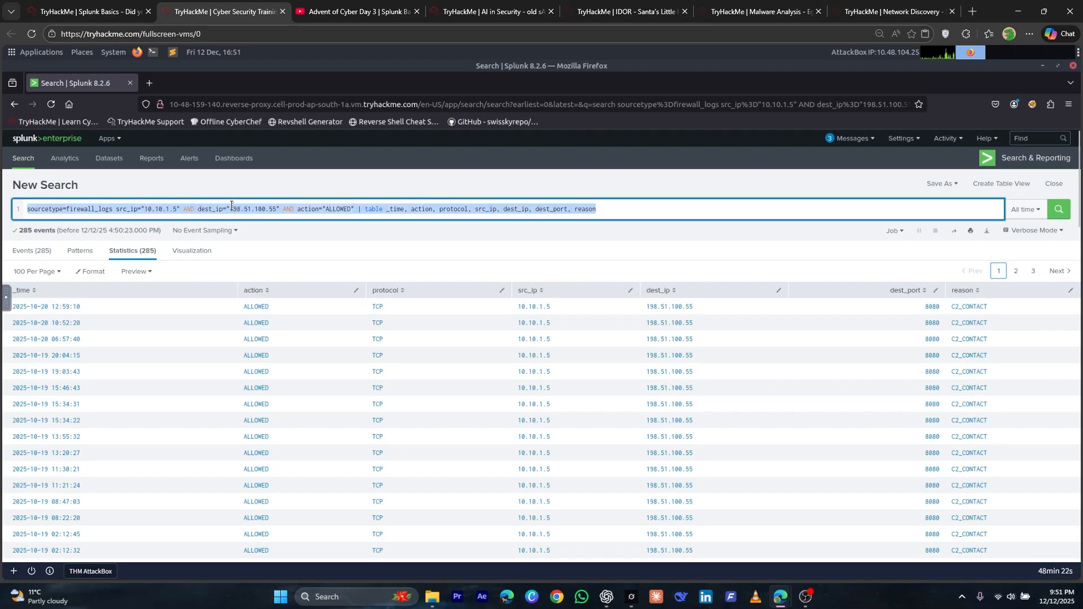
{"action": "key", "text": "ctrl+v"}
{"action": "left_click_drag", "start_coordinate": [230, 209], "coordinate": [266, 209]}
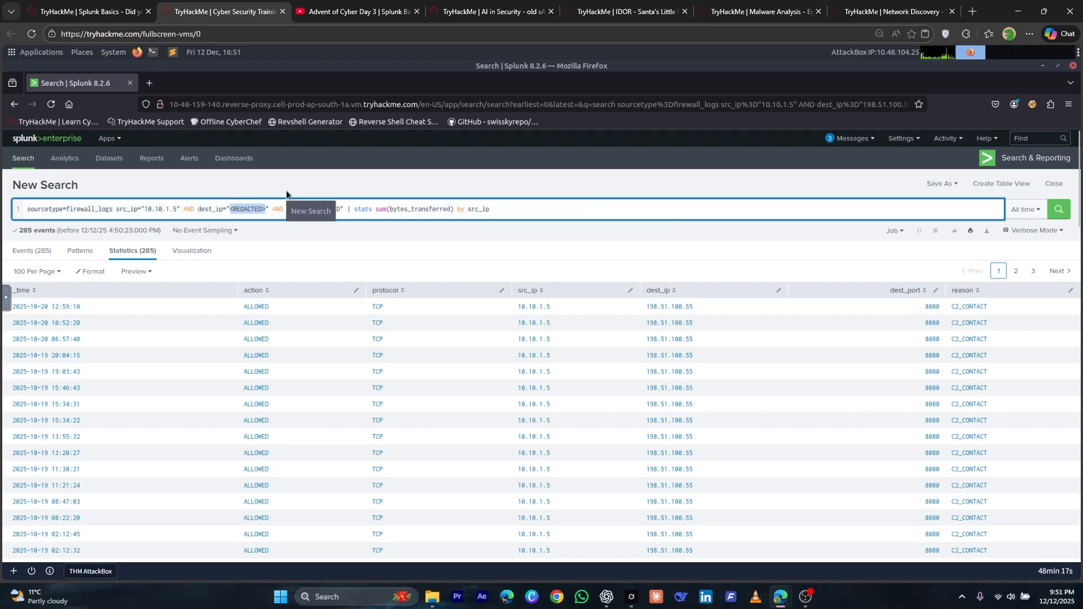
{"action": "type", "text": "198.51.100.55"}
{"action": "key", "text": "Return"}
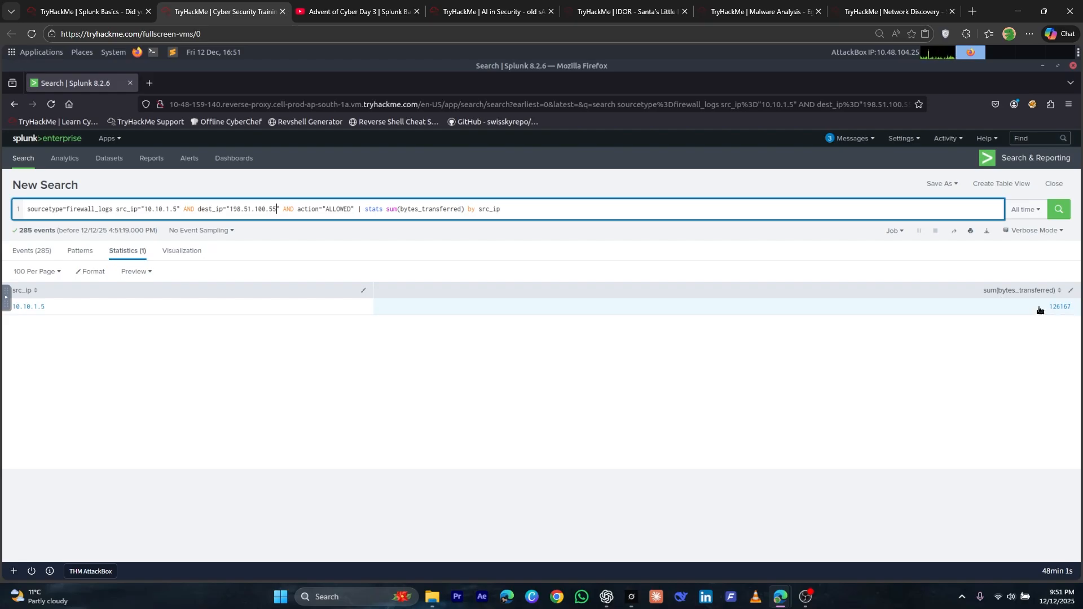
Step: Select the total bytes transferred in the results and return to the questions at the end of the TryHackMe room's log analysis task
{"action": "left_click_drag", "start_coordinate": [1040, 310], "coordinate": [1073, 316]}
{"action": "key", "text": "ctrl+c"}
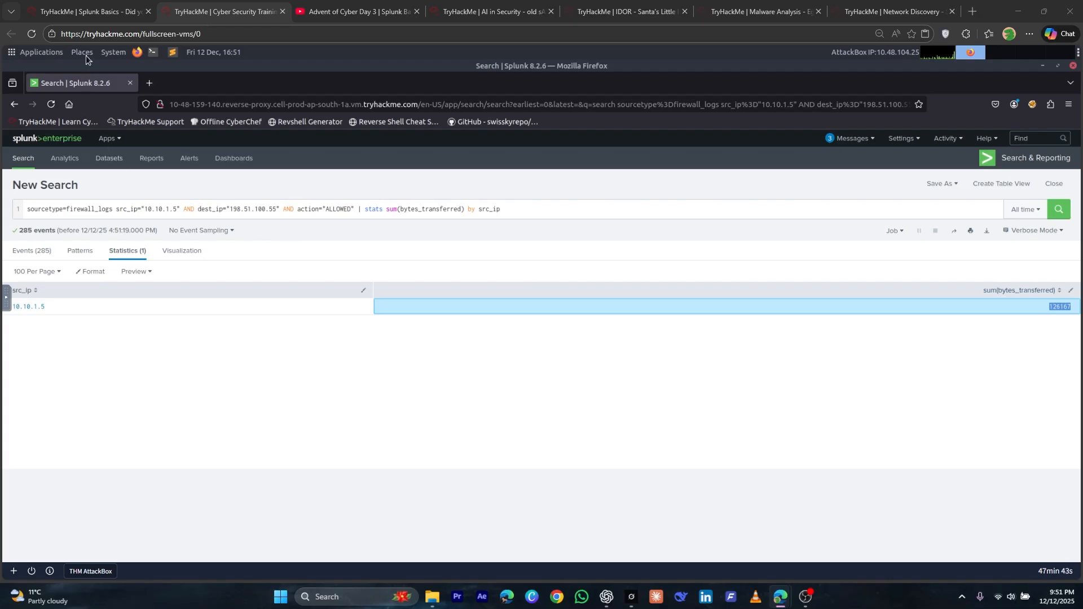
{"action": "left_click", "coordinate": [74, 5]}
{"action": "scroll", "coordinate": [271, 331], "scroll_direction": "down", "scroll_amount": 10}
{"action": "scroll", "coordinate": [270, 332], "scroll_direction": "down", "scroll_amount": 15}
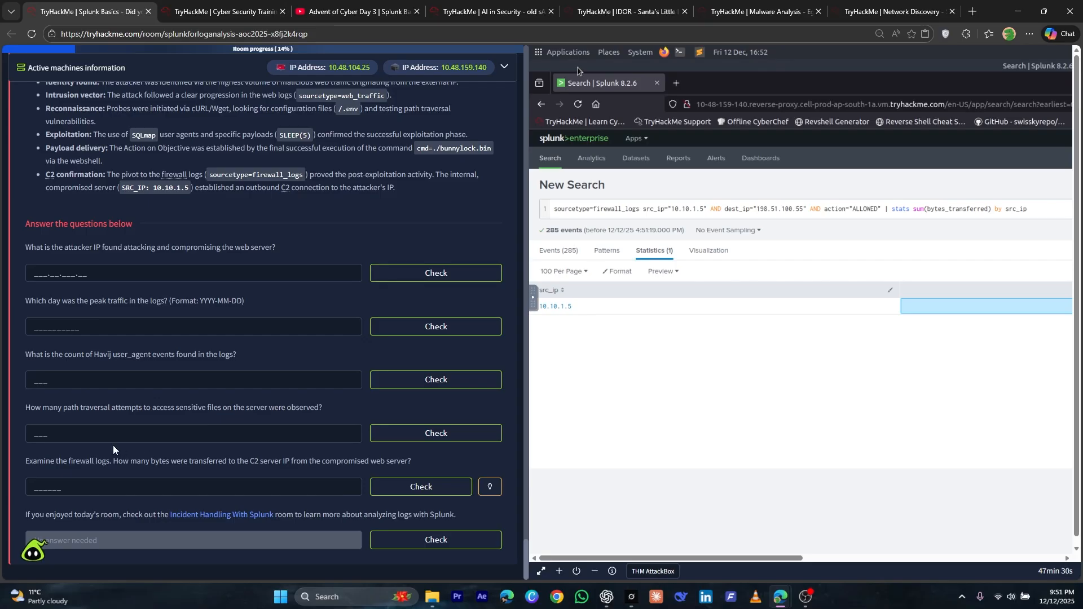
Step: Submit 126167 as the answer for the bytes transferred to the C2 server IP
{"action": "left_click", "coordinate": [196, 483]}
{"action": "key", "text": "ctrl+v"}
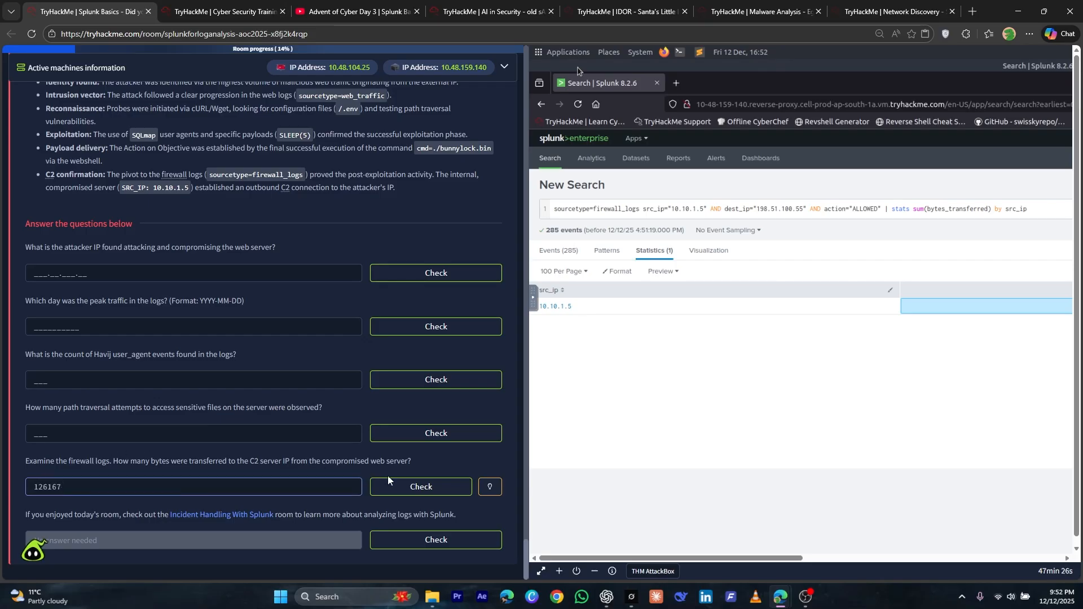
{"action": "left_click", "coordinate": [409, 479]}
Step: Submit 198.51.100.55 as the answer for the attacker IP that compromised the web server
{"action": "left_click", "coordinate": [114, 272]}
{"action": "type", "text": "19"}
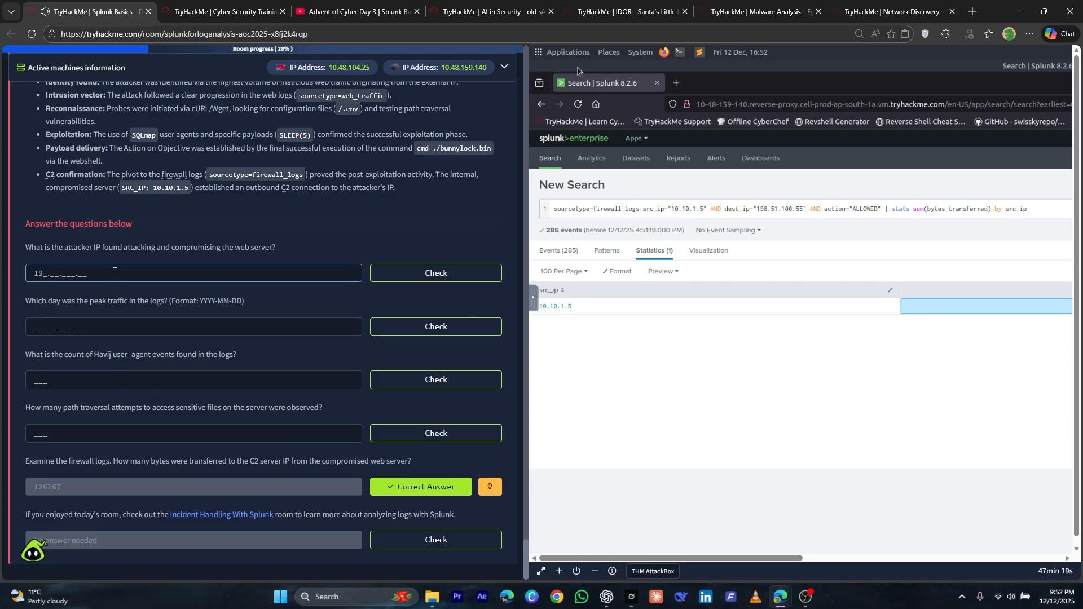
{"action": "type", "text": "8.51.100.55"}
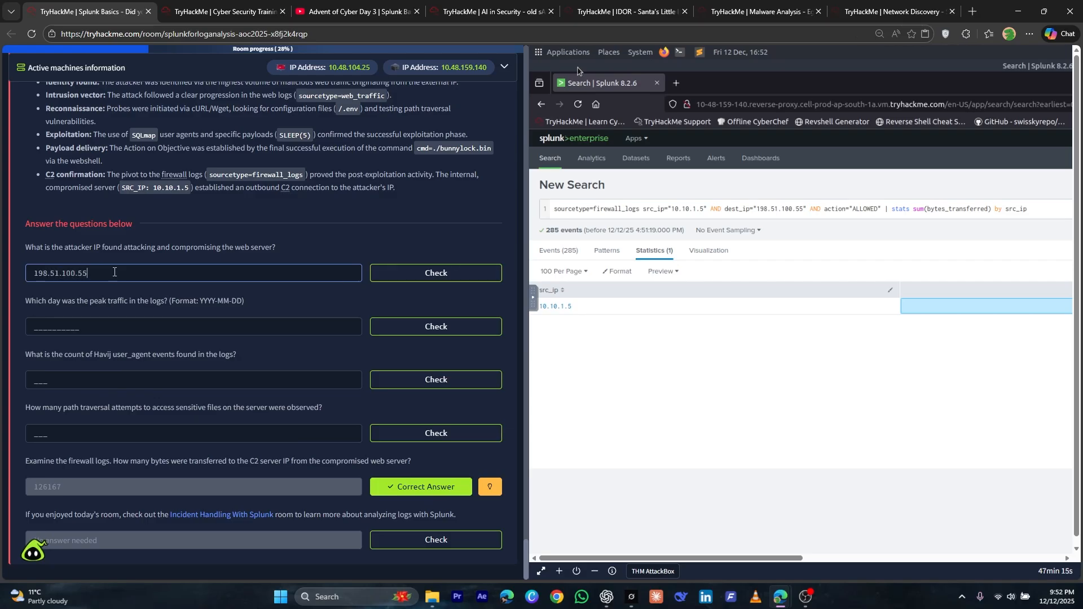
{"action": "key", "text": "Return"}
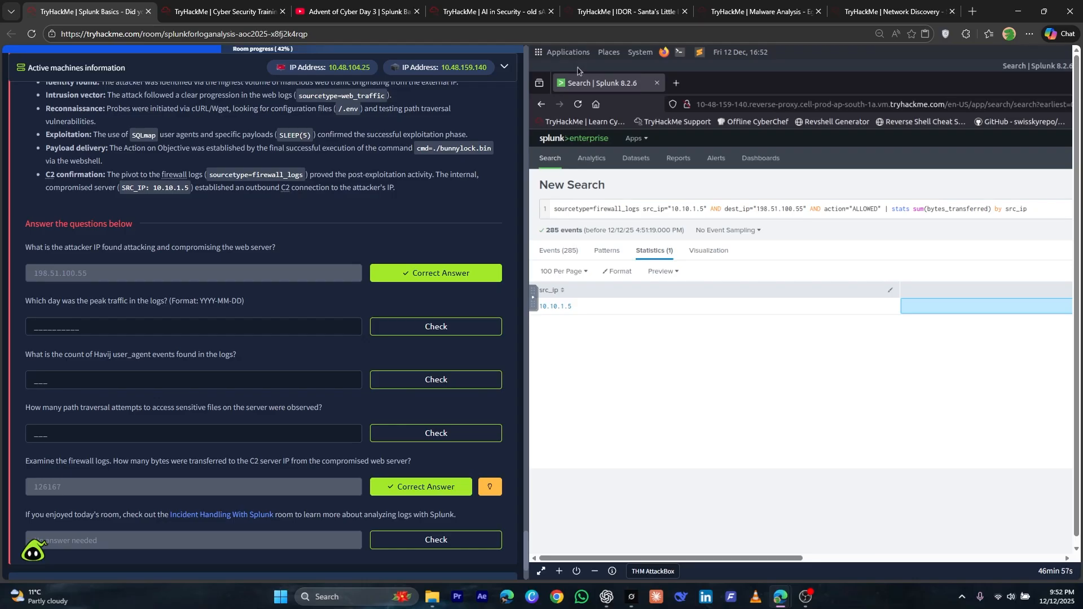
Step: Run the Splunk search index=main sourcetype=web_traffic | timechart span=1d count and inspect the tallest column of its visualization for the peak day
{"action": "left_click", "coordinate": [224, 11]}
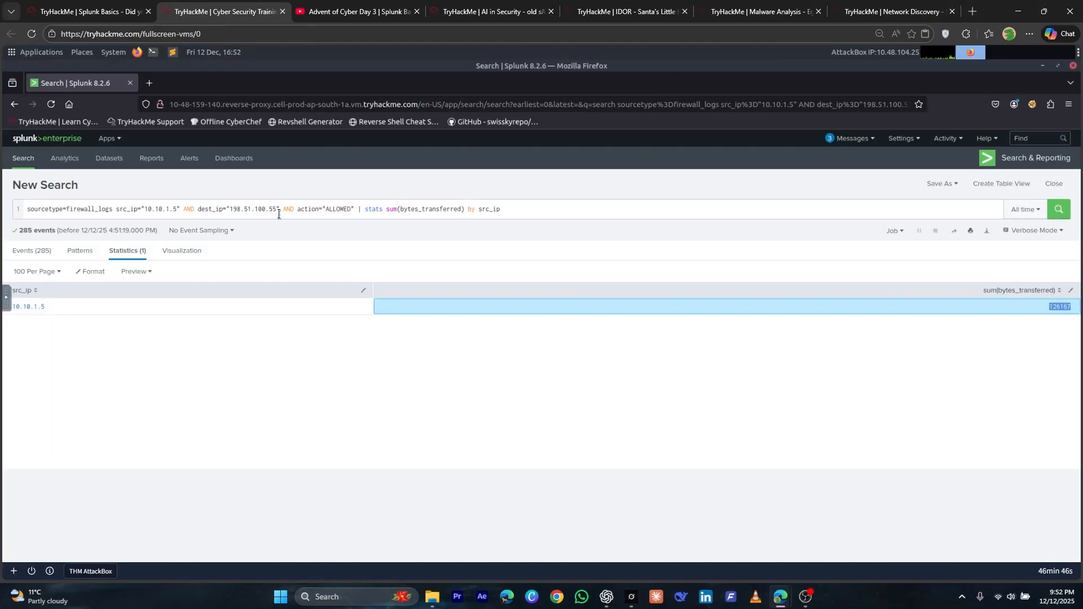
{"action": "left_click", "coordinate": [278, 214]}
{"action": "key", "text": "ctrl+a"}
{"action": "type", "text": "index=main sourcetype=web_traffic | timechart span=1d count"}
{"action": "key", "text": "Return"}
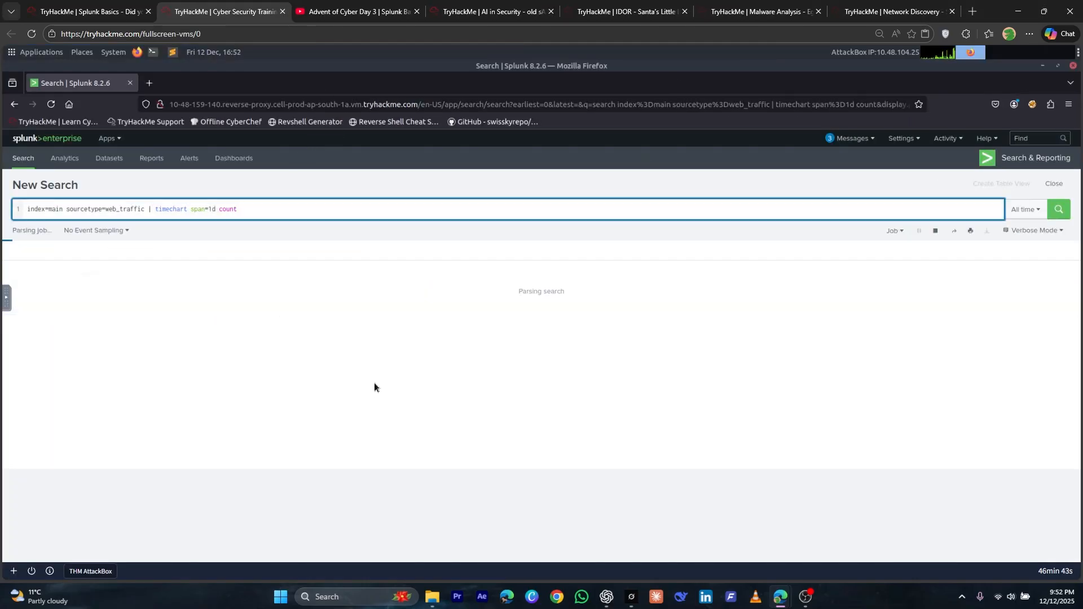
{"action": "left_click", "coordinate": [181, 253]}
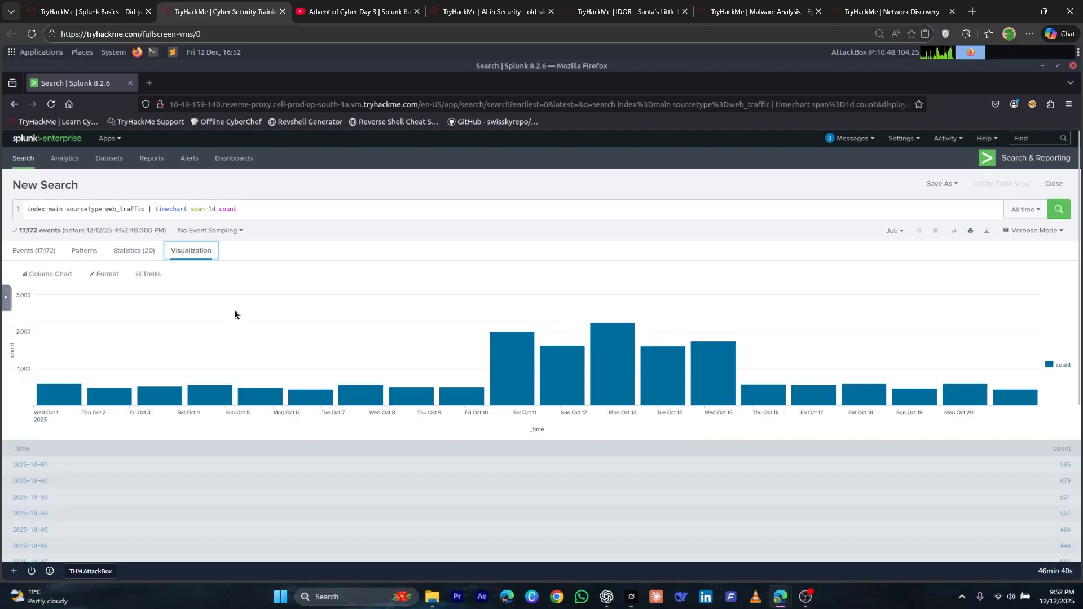
{"action": "mouse_move", "coordinate": [611, 368]}
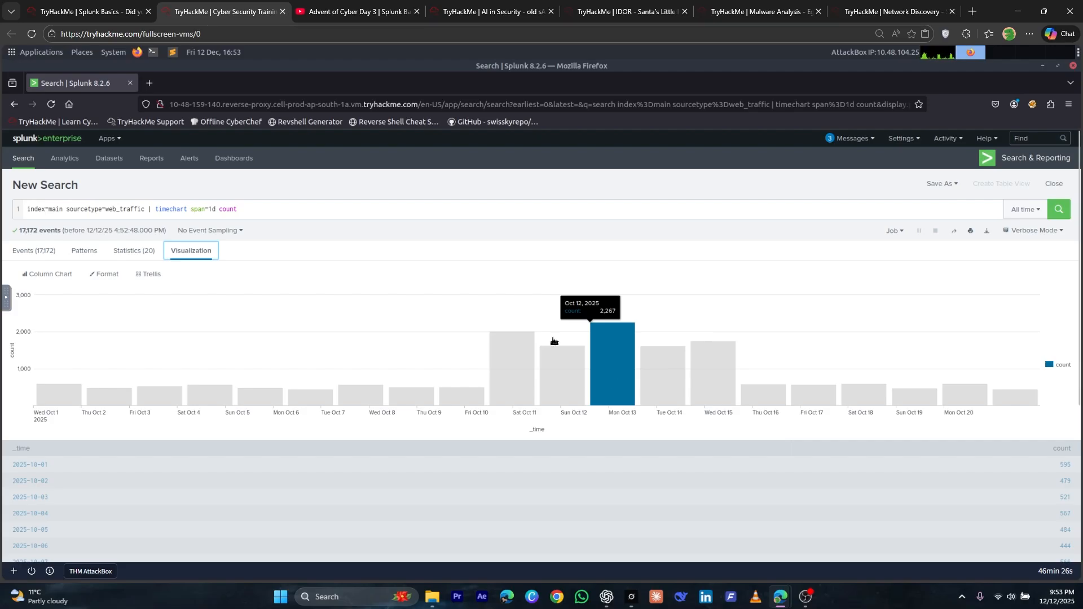
Step: Submit 2025-10-12 as the answer for the peak traffic day in the TryHackMe room
{"action": "type", "text": "20"}
{"action": "type", "text": "25-10-12"}
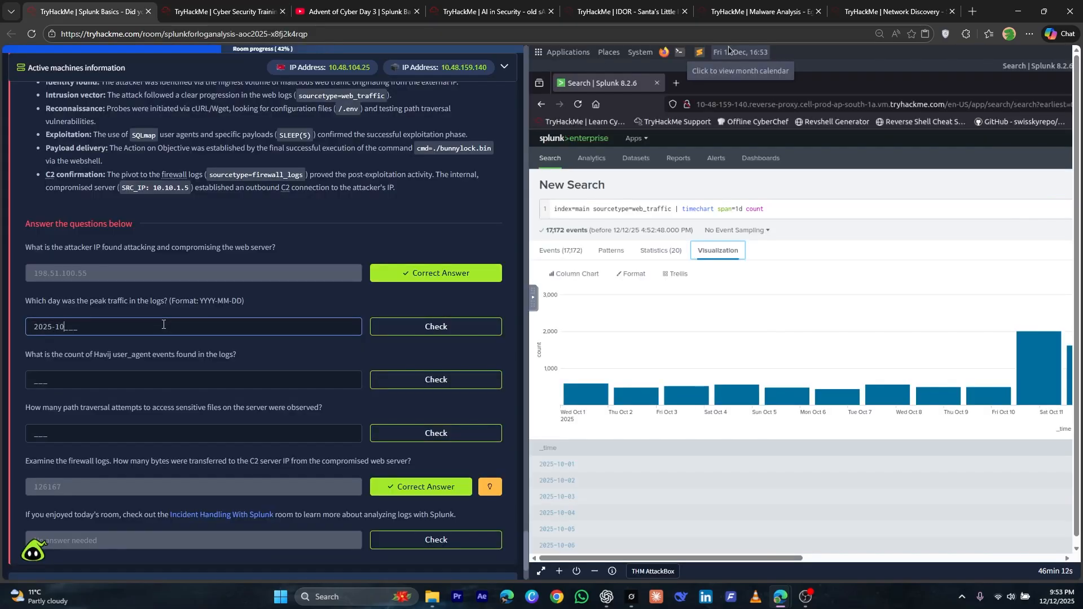
{"action": "key", "text": "Return"}
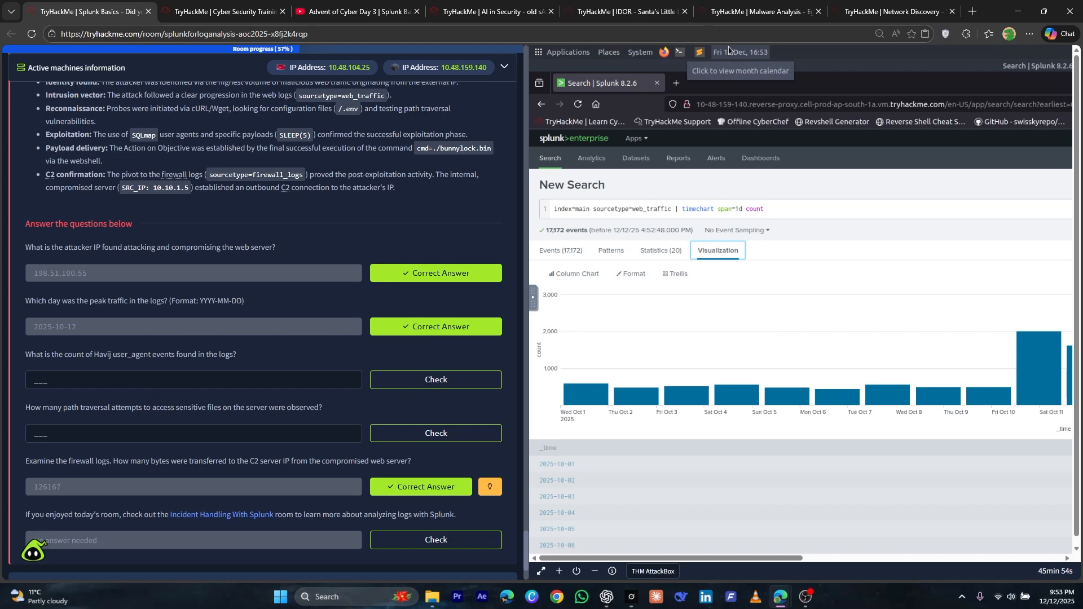
Step: Return to Splunk and show the top values of the user_agent field for the web traffic events
{"action": "left_click", "coordinate": [235, 8]}
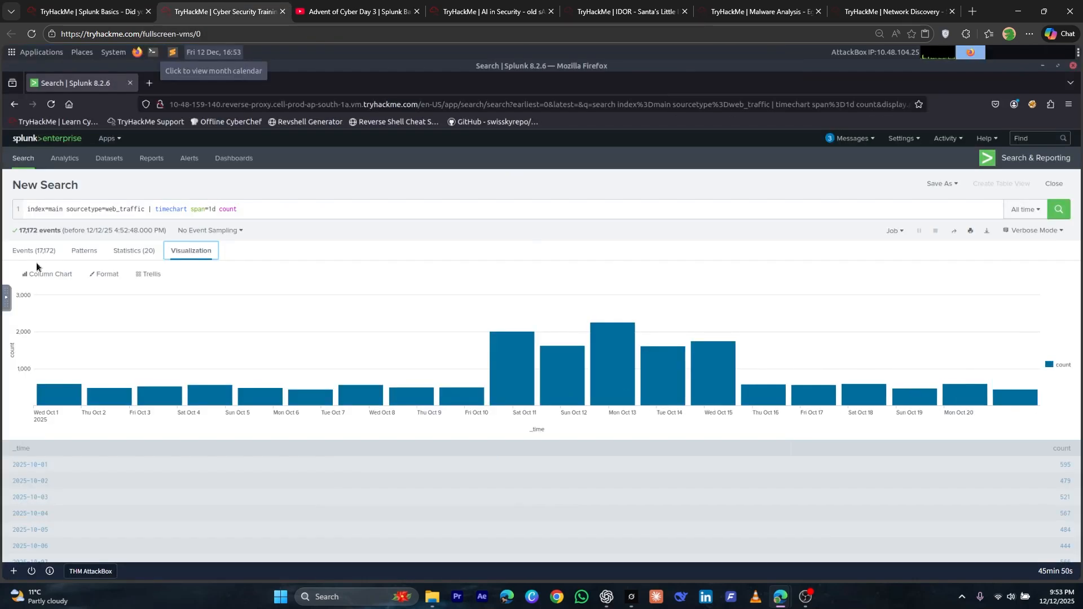
{"action": "left_click", "coordinate": [32, 253]}
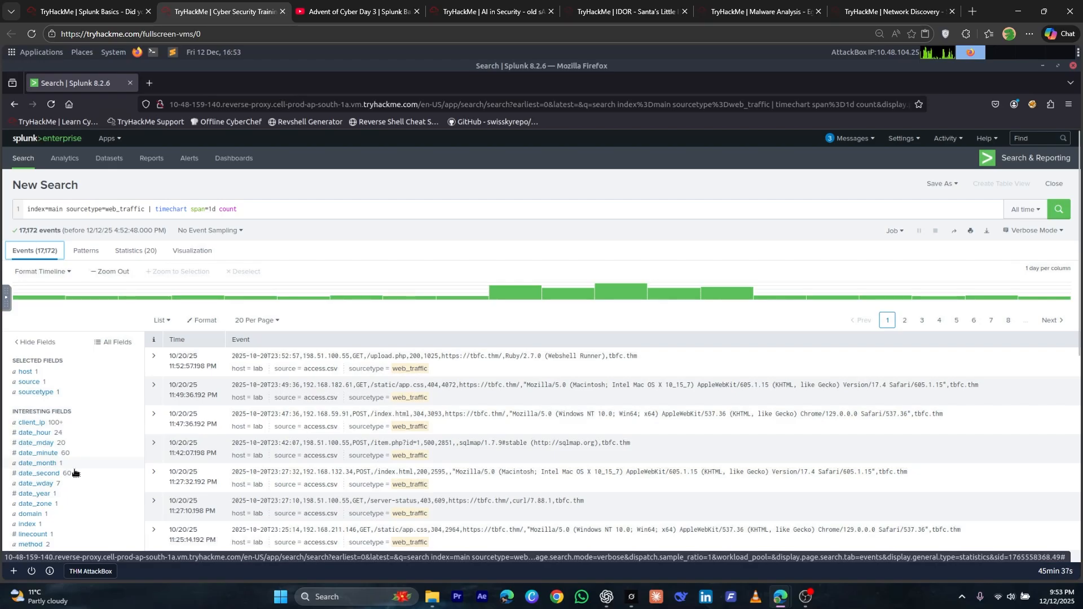
{"action": "scroll", "coordinate": [80, 388], "scroll_direction": "down", "scroll_amount": 1}
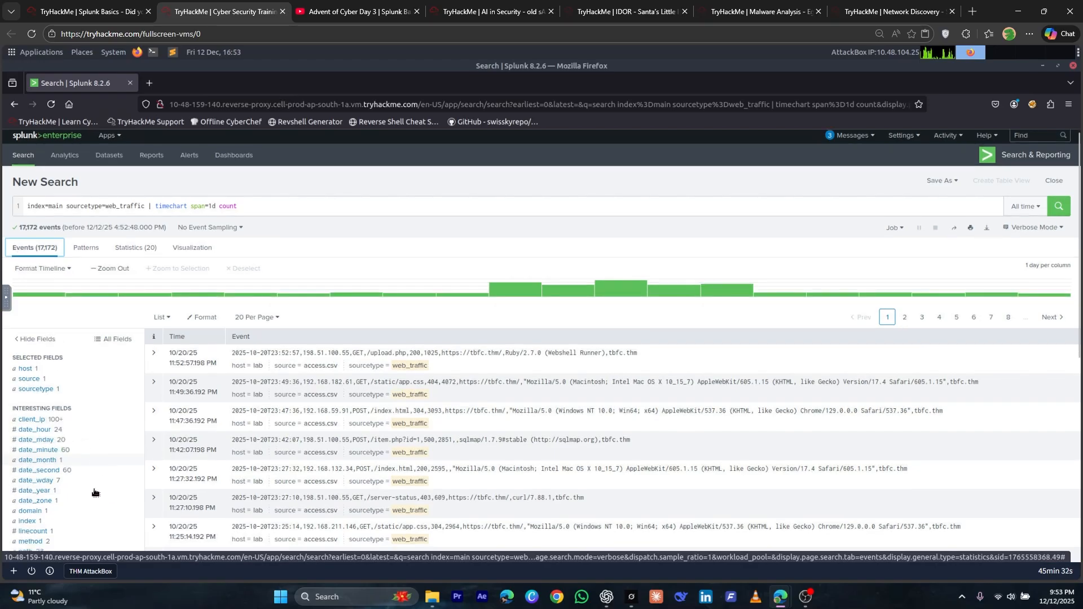
{"action": "scroll", "coordinate": [55, 444], "scroll_direction": "down", "scroll_amount": 2}
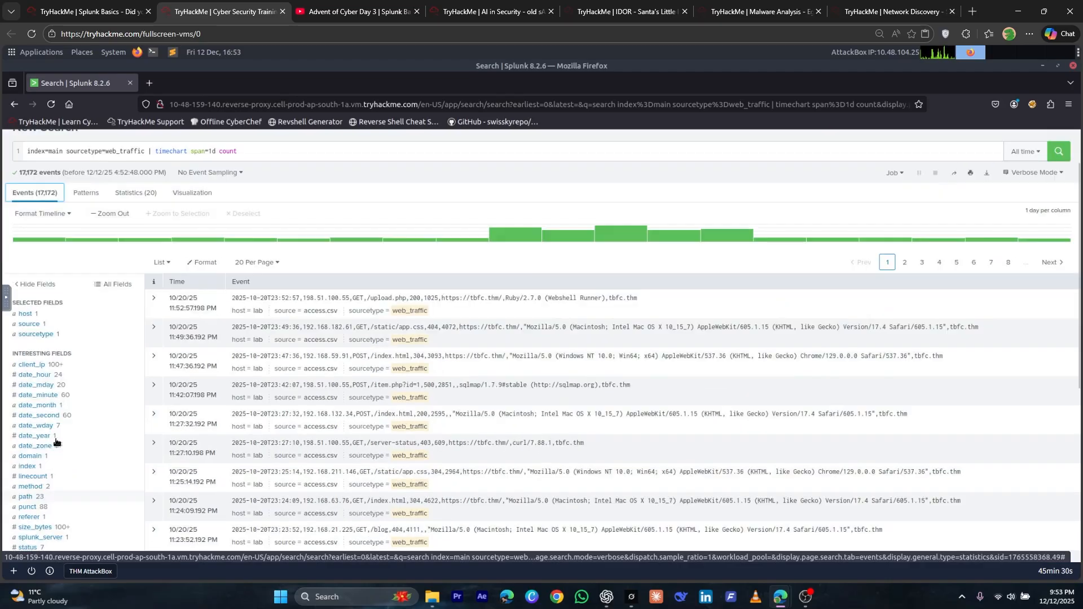
{"action": "scroll", "coordinate": [68, 431], "scroll_direction": "down", "scroll_amount": 2}
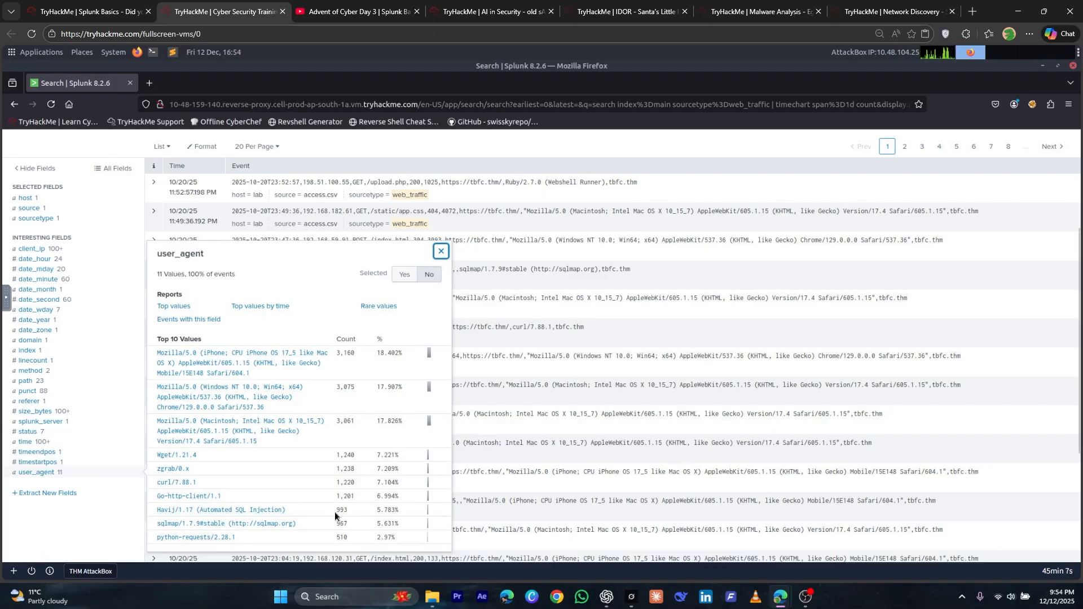
Step: Submit 993 as the answer for the count of Havij user_agent events in the TryHackMe room
{"action": "left_click", "coordinate": [84, 11]}
{"action": "left_click", "coordinate": [143, 378]}
{"action": "type", "text": "993"}
{"action": "key", "text": "Return"}
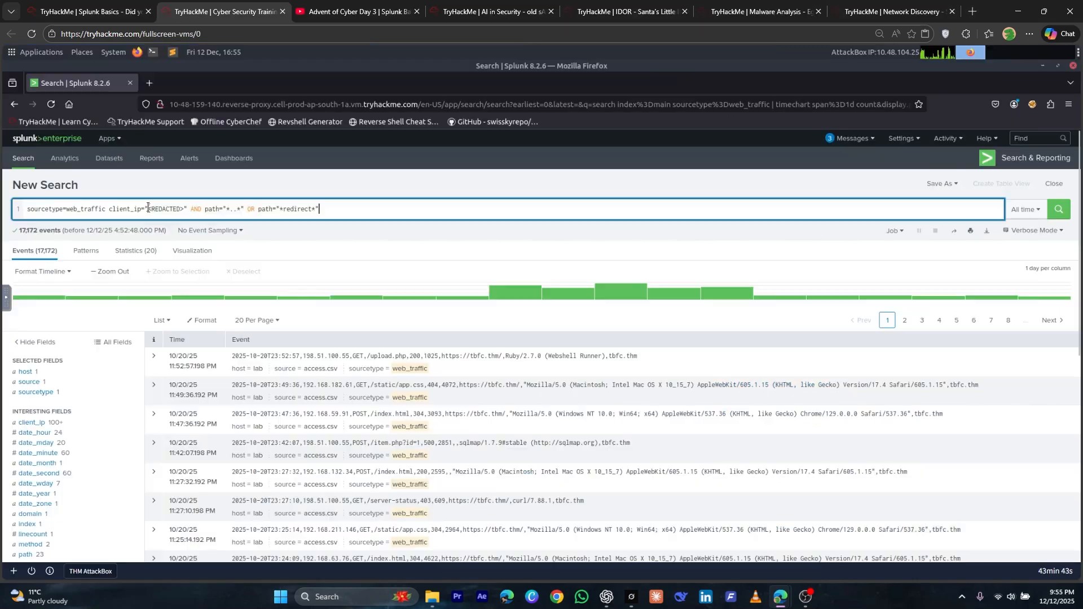
Step: Run the Splunk search sourcetype=web_traffic client_ip="198.51.100.55" AND path="*..*" OR path="*redirect*"
{"action": "left_click_drag", "start_coordinate": [148, 209], "coordinate": [183, 208]}
{"action": "type", "text": "198.51.100.55"}
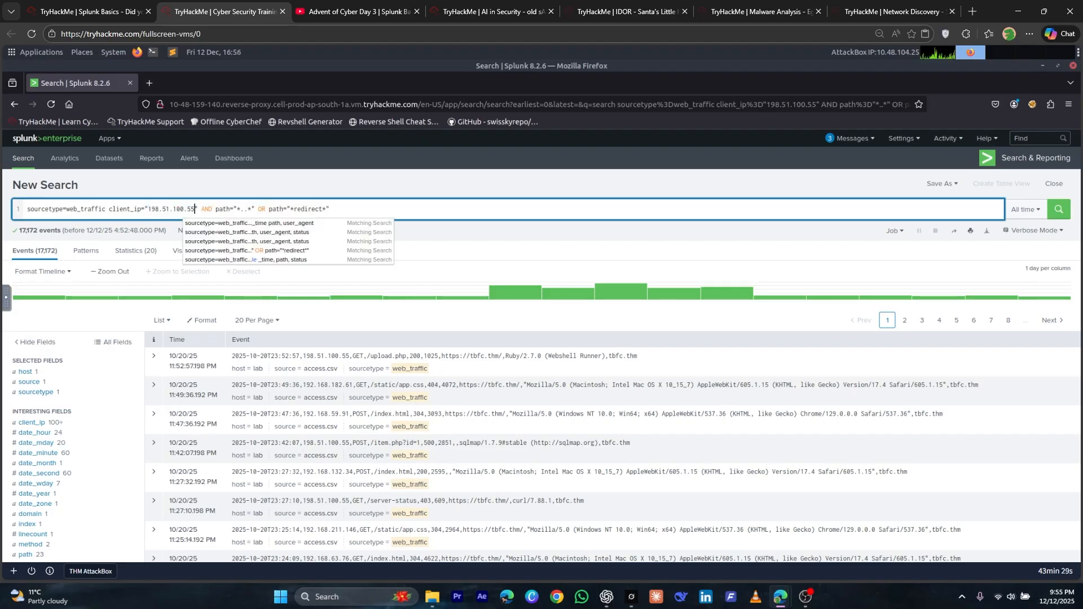
{"action": "key", "text": "Return"}
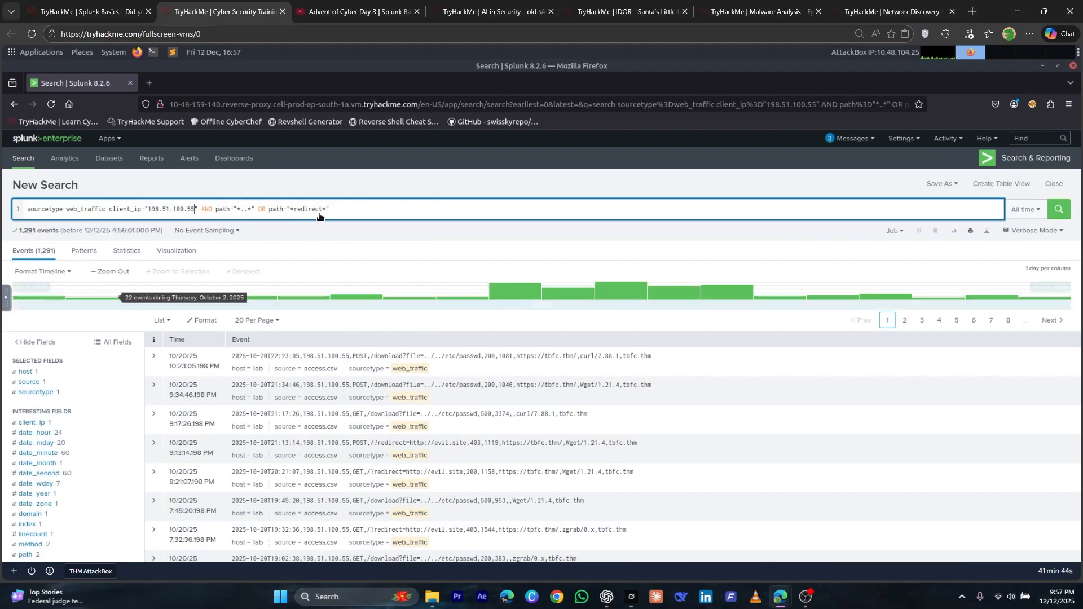
Step: Run the search sourcetype=web_traffic client_ip="198.51.100.55" AND path="*..\/..\/*" OR path="*redirect*" | stats count by path
{"action": "triple_click", "coordinate": [347, 202]}
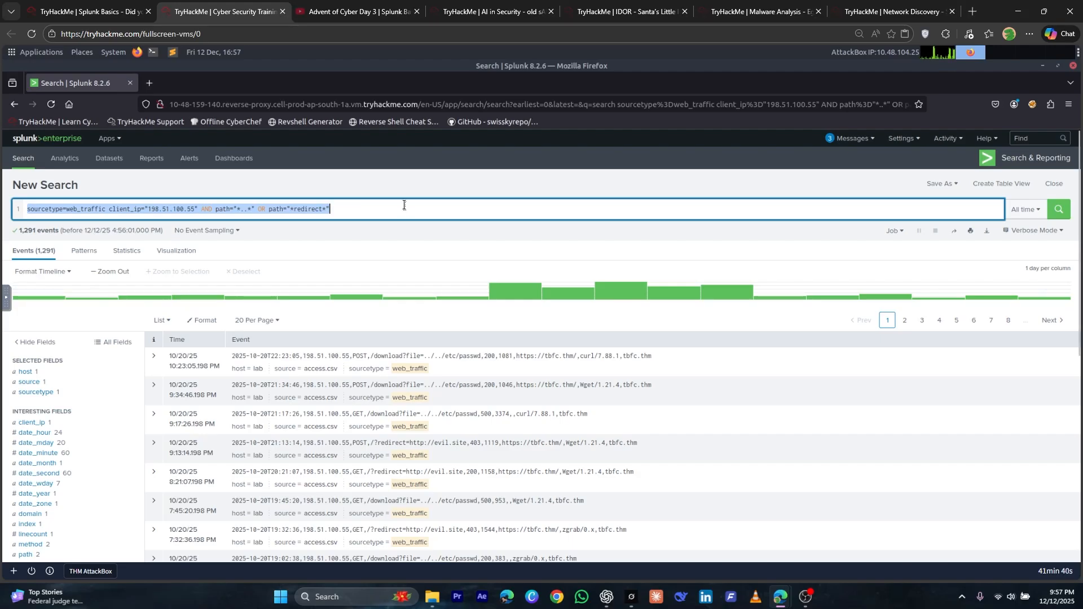
{"action": "type", "text": "sourcetype=web_traffic client_ip=\"<REDACTED>\" AND path=\"*..\\/..\\/*\" OR path=\"*redirect*\" | stats count by path"}
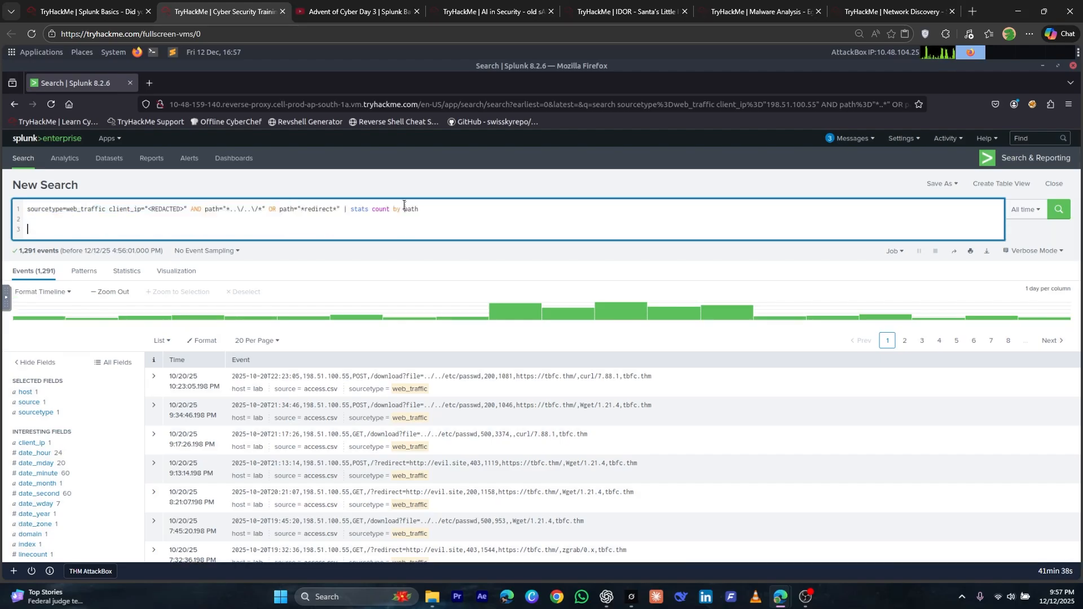
{"action": "left_click", "coordinate": [178, 206], "text": "shift"}
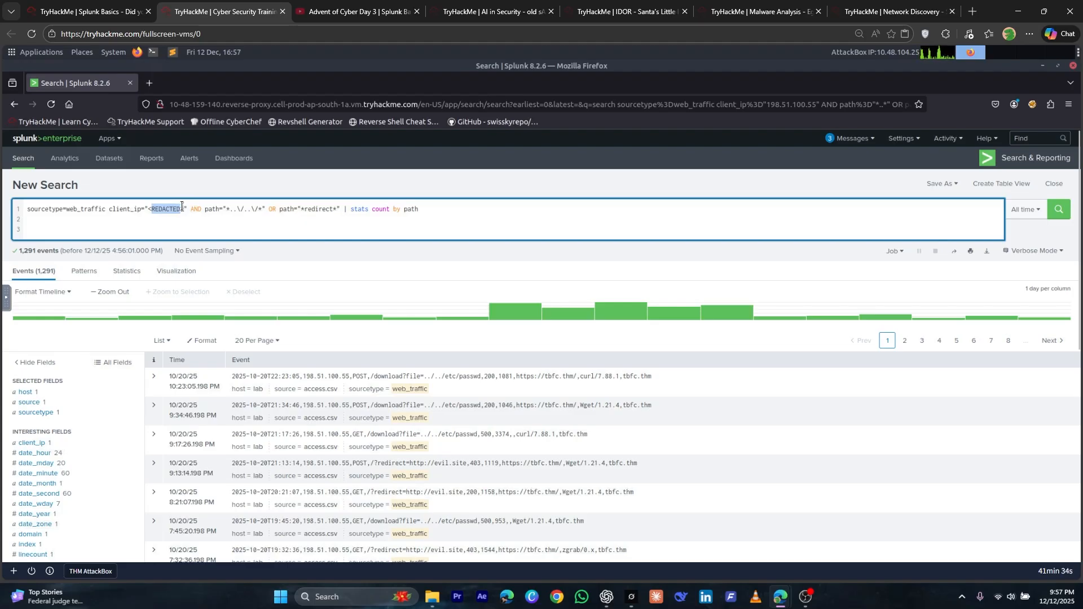
{"action": "type", "text": "19"}
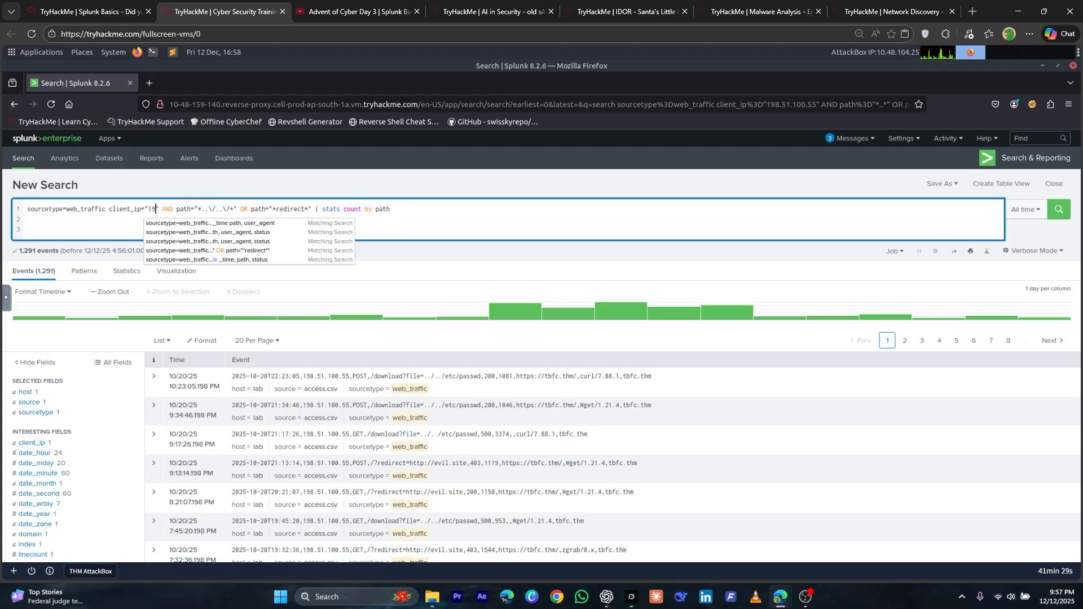
{"action": "type", "text": "8.51.1"}
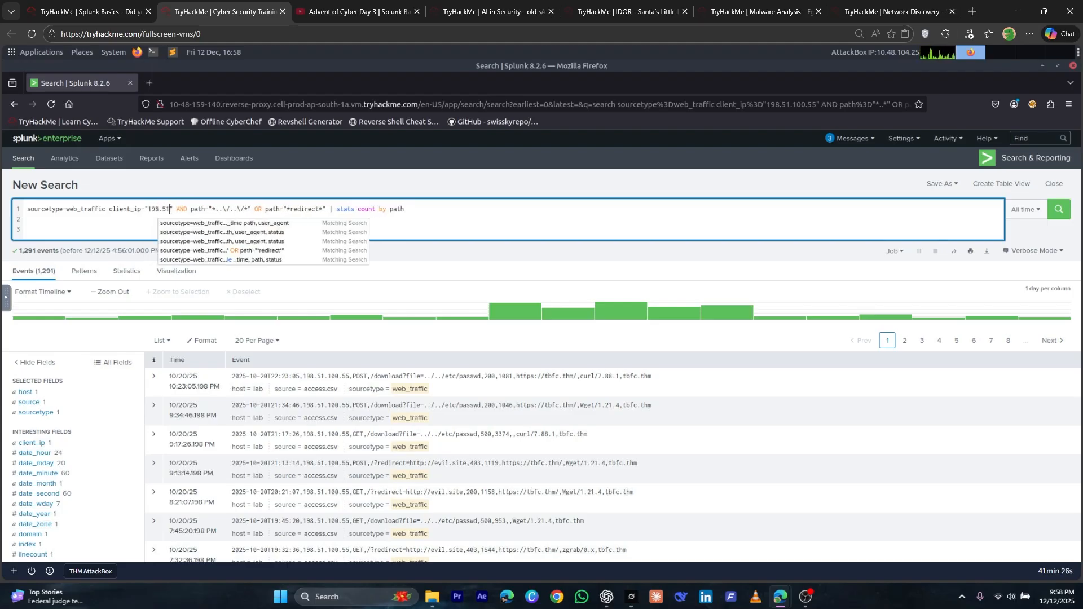
{"action": "type", "text": "00.55"}
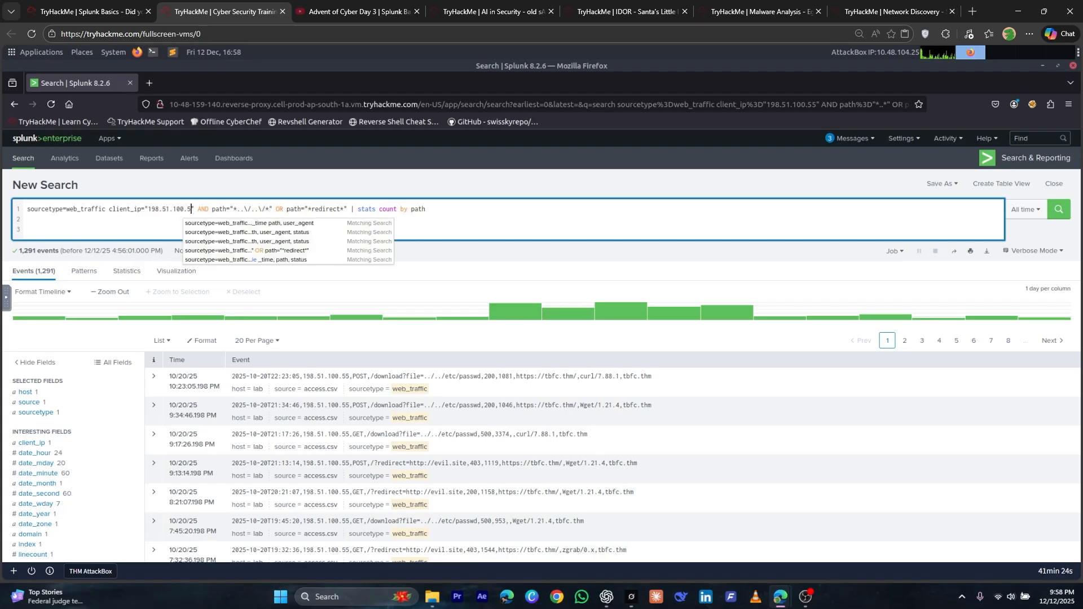
{"action": "key", "text": "Return"}
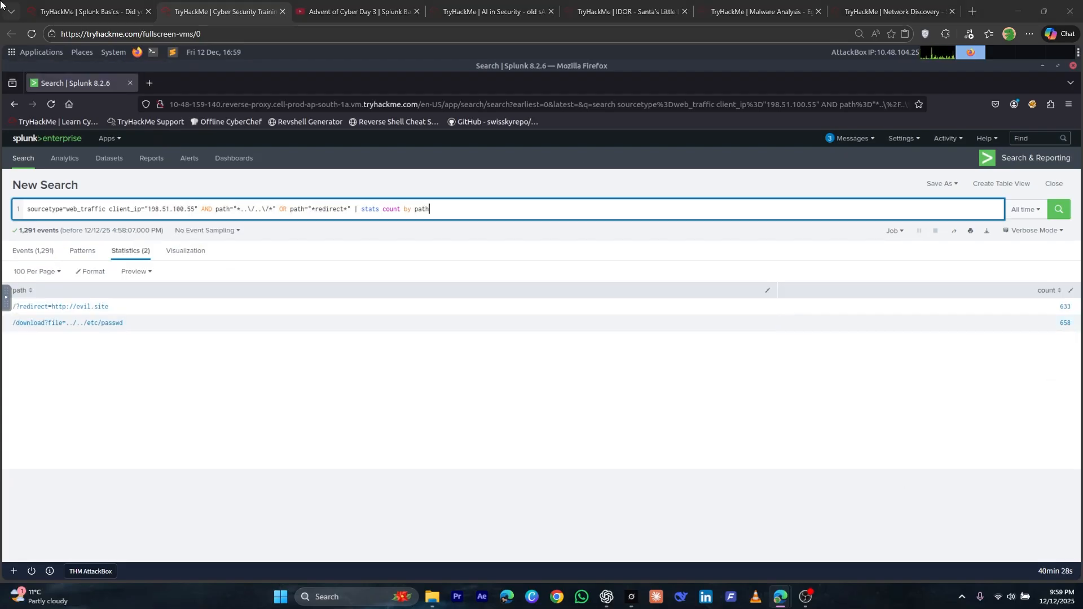
Step: Submit 658 as the path traversal attempts answer in the TryHackMe room and complete the final question that needs no answer
{"action": "left_click", "coordinate": [90, 4]}
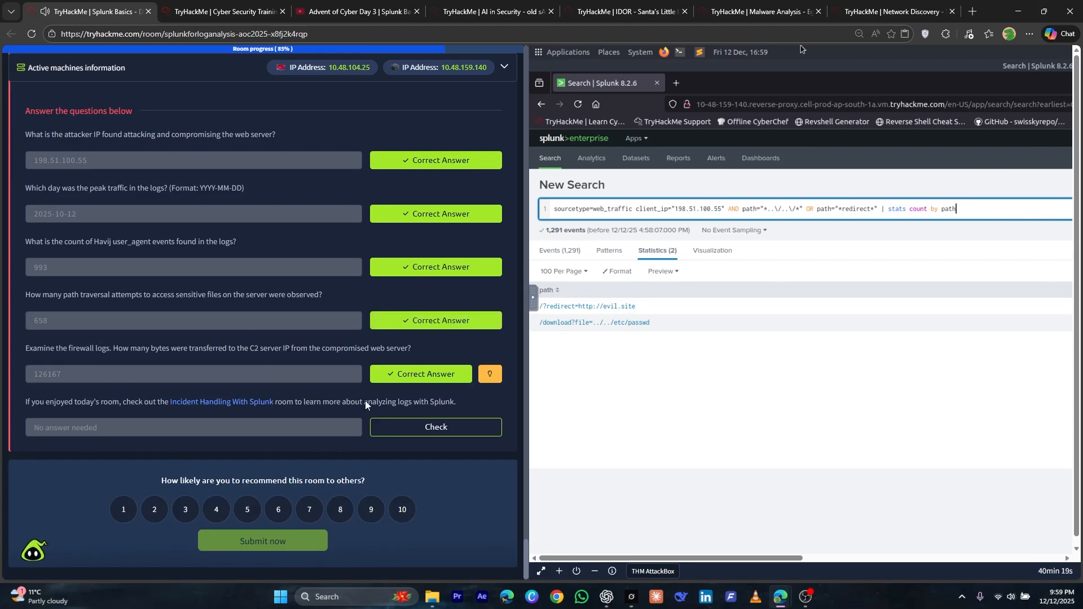
{"action": "left_click", "coordinate": [406, 432]}
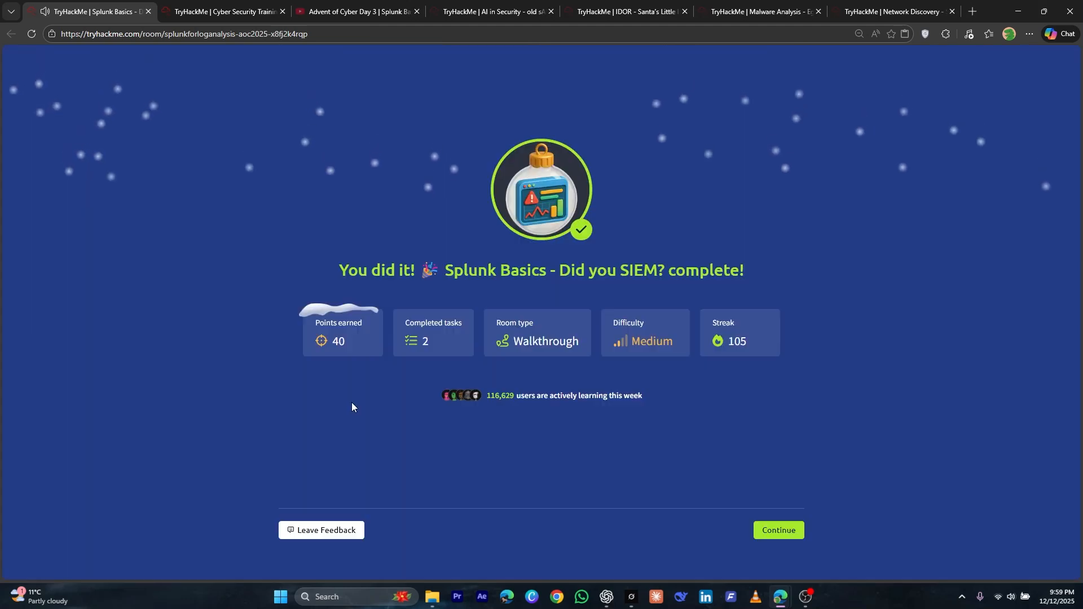